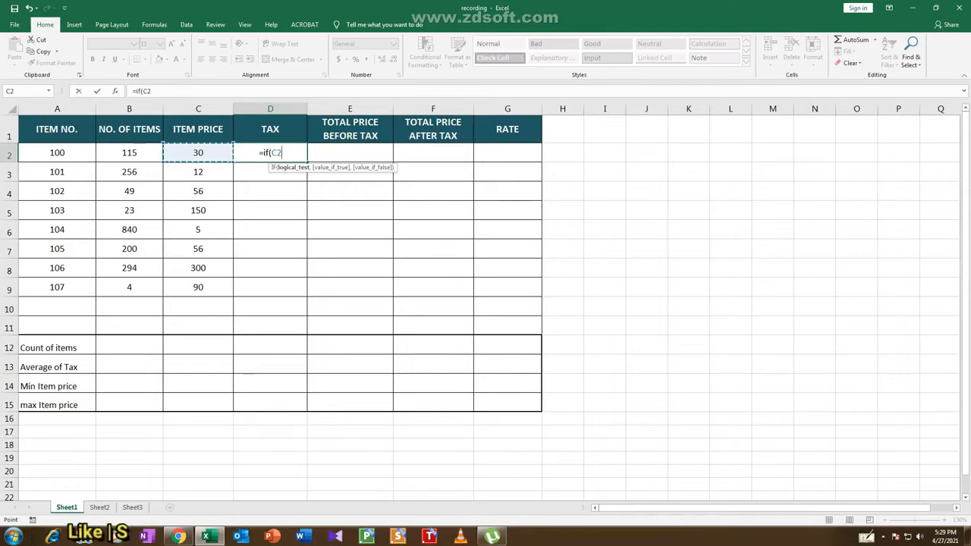
Complete the tax formula in D2 as =IF(C2<100,50,100) for item 100
{"action": "type", "text": ">"}
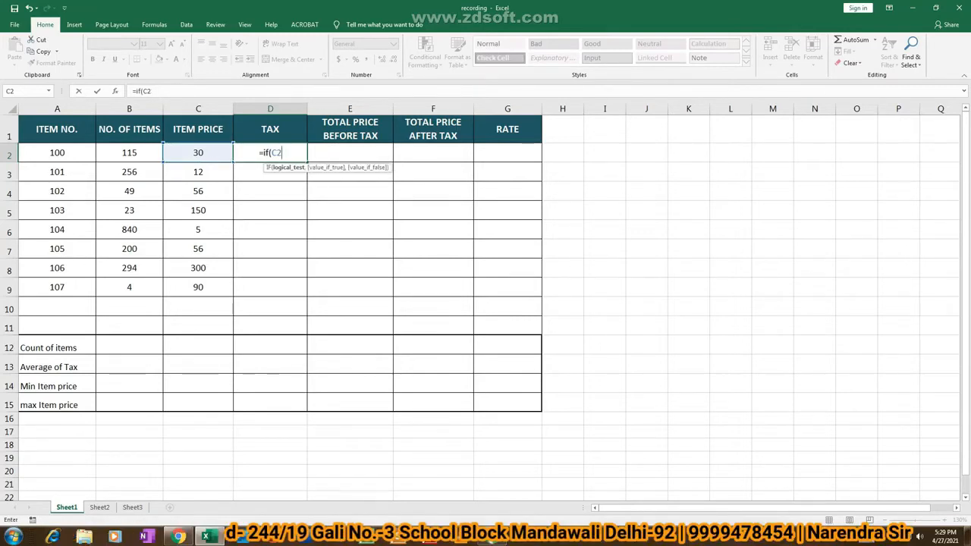
{"action": "type", "text": "<"}
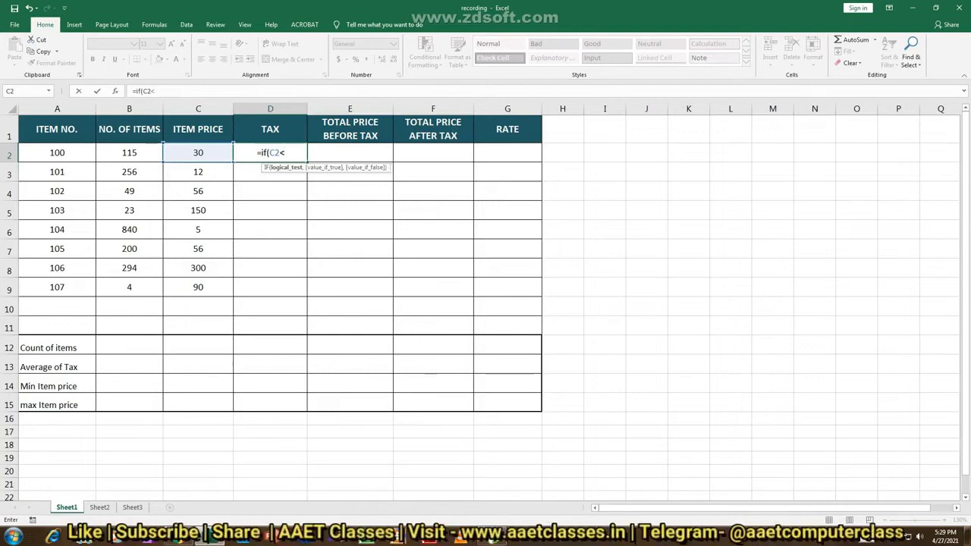
{"action": "type", "text": "100,50"}
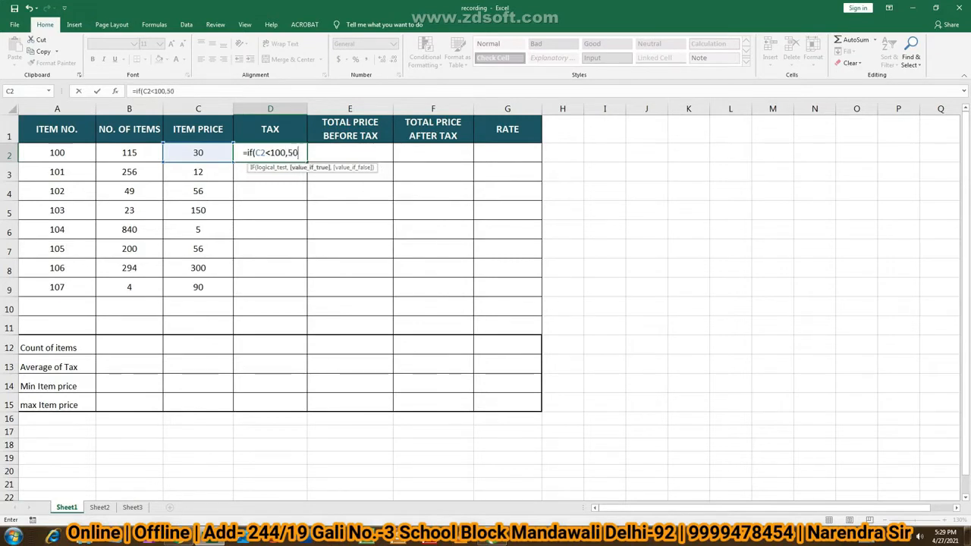
{"action": "type", "text": ",100"}
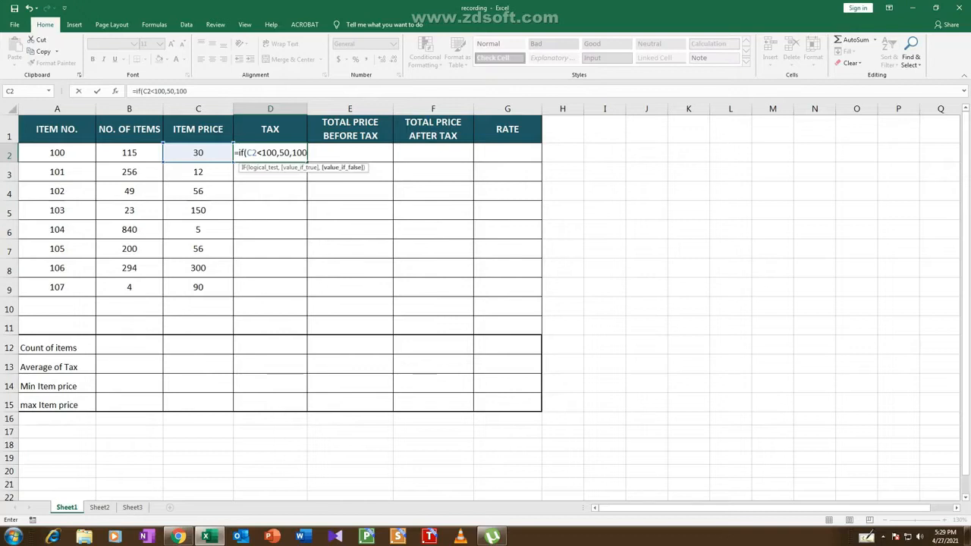
{"action": "type", "text": ")"}
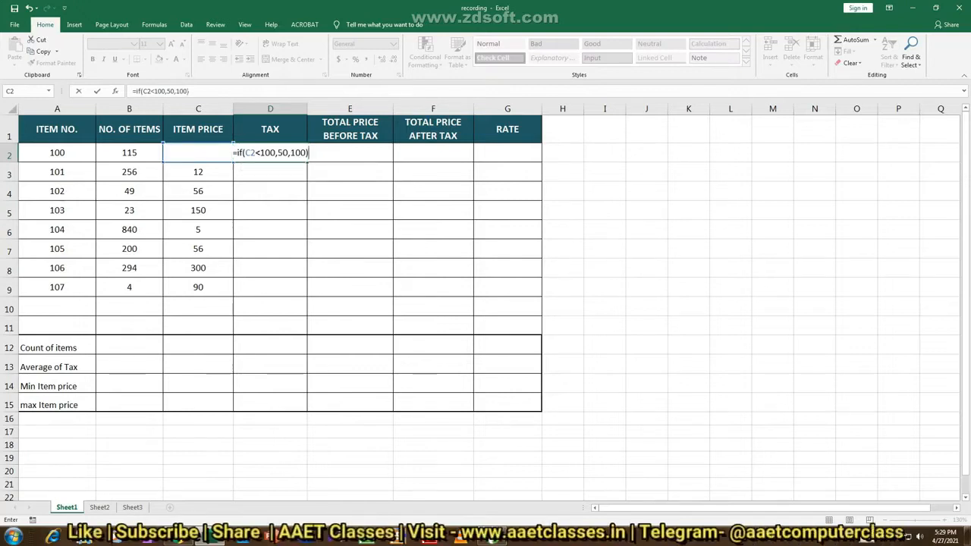
{"action": "key", "text": "Return"}
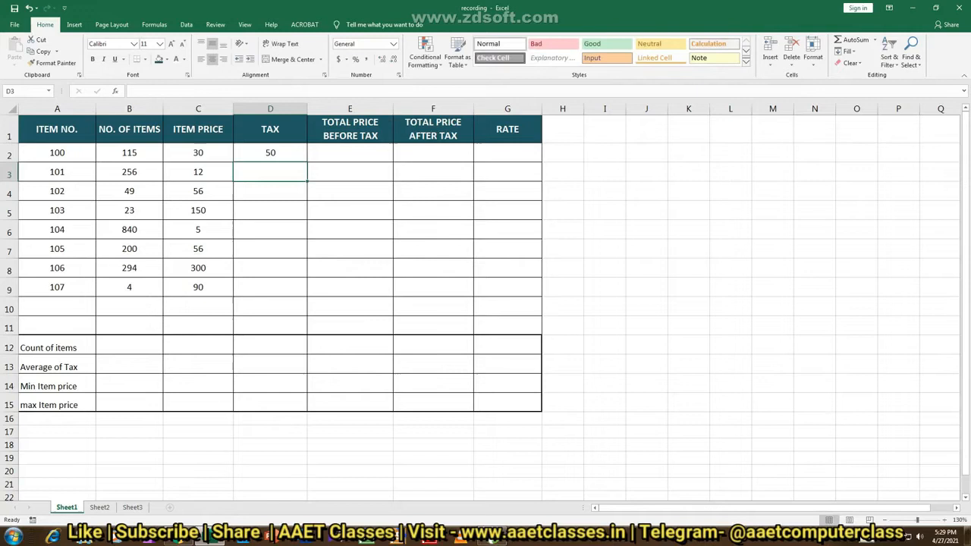
Enter the tax formula =IF(C3<100,50,100) in D3 for item 101
{"action": "type", "text": "="}
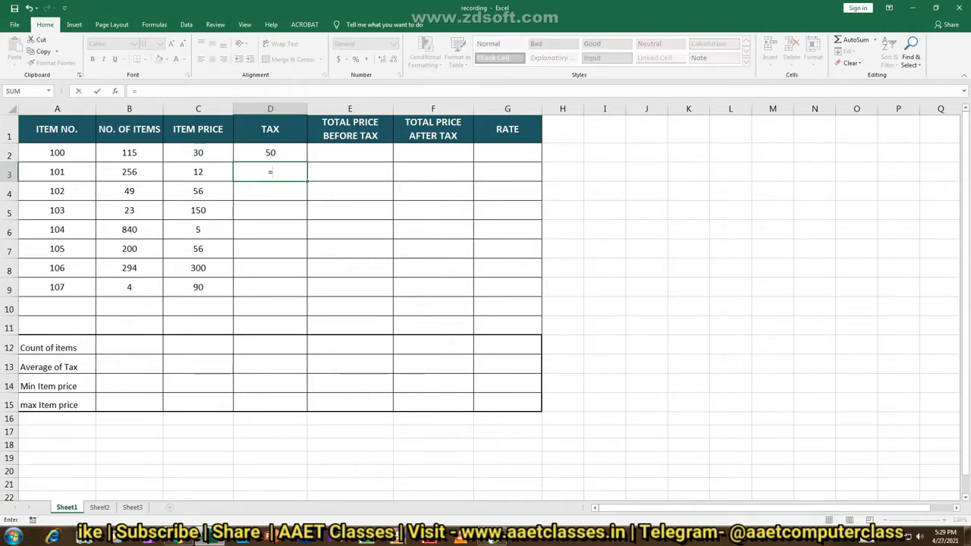
{"action": "type", "text": "if"}
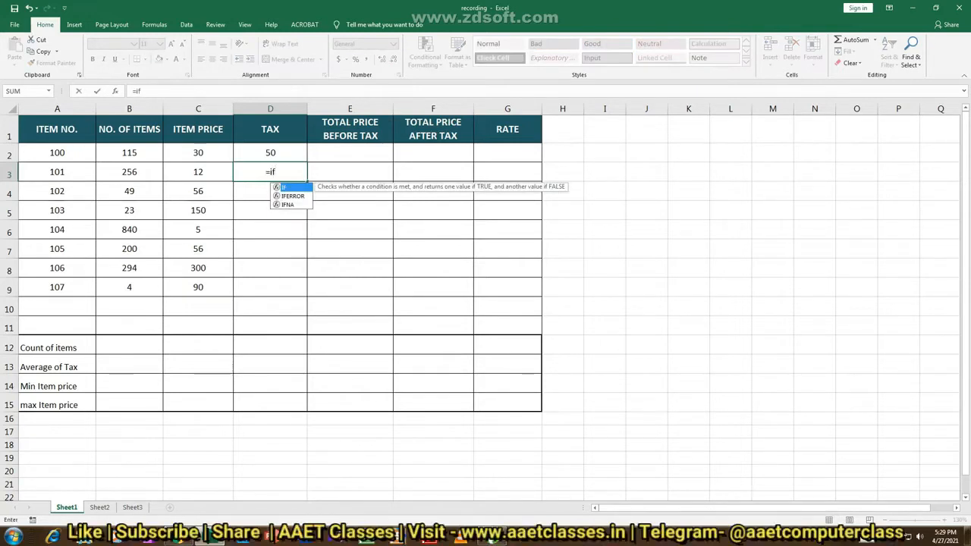
{"action": "type", "text": "("}
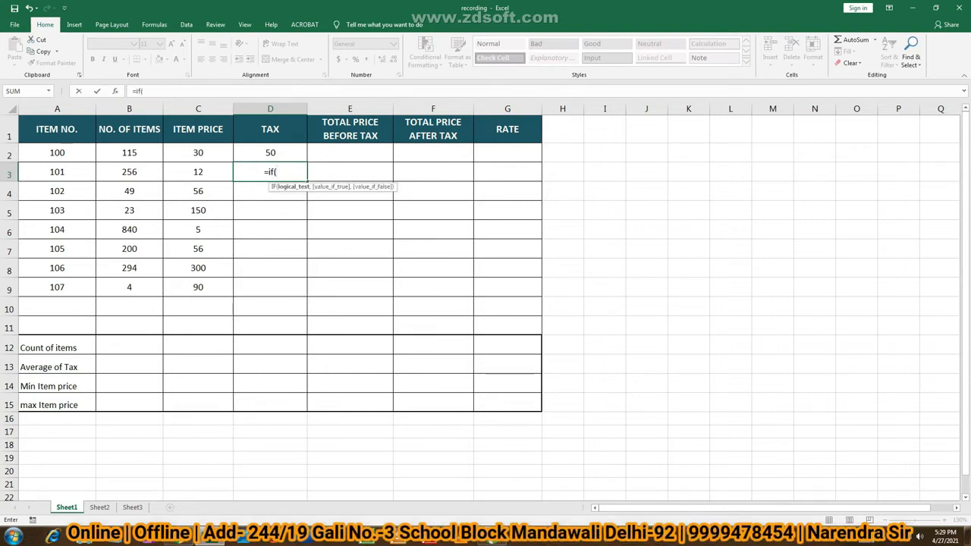
{"action": "left_click", "coordinate": [198, 172]}
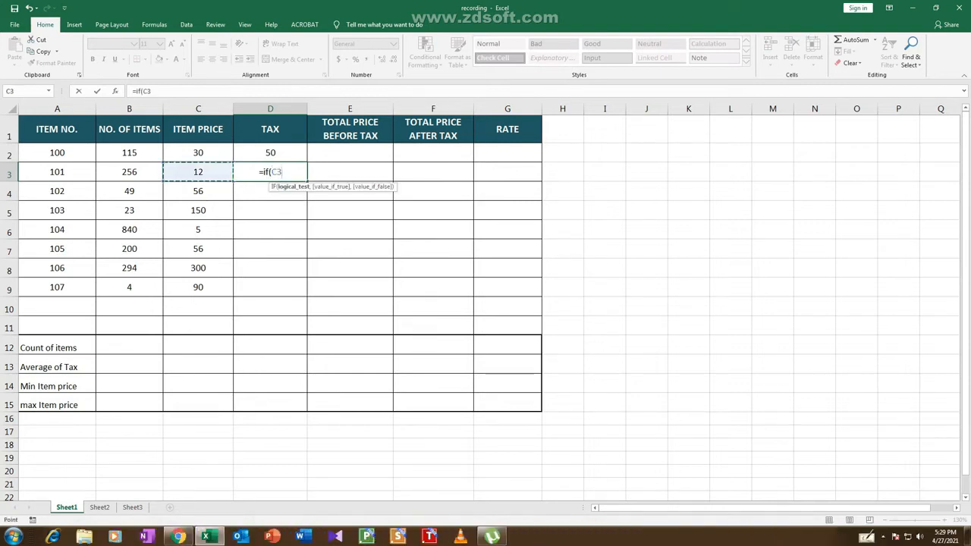
{"action": "type", "text": "<"}
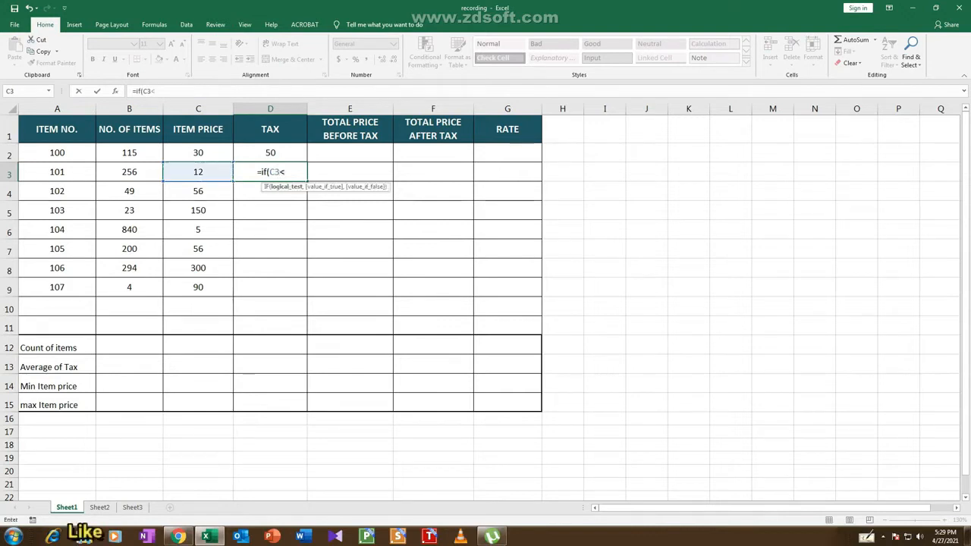
{"action": "type", "text": "10"}
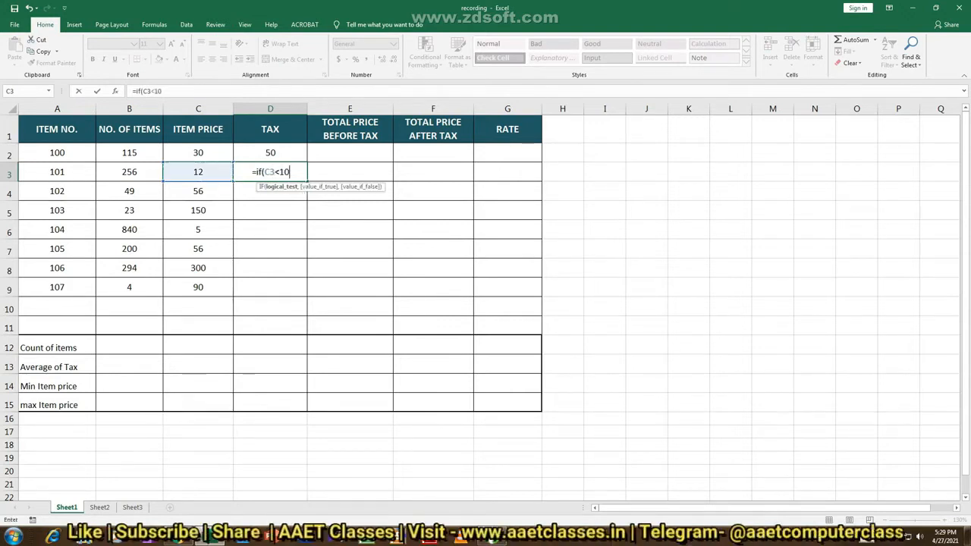
{"action": "type", "text": "0,"}
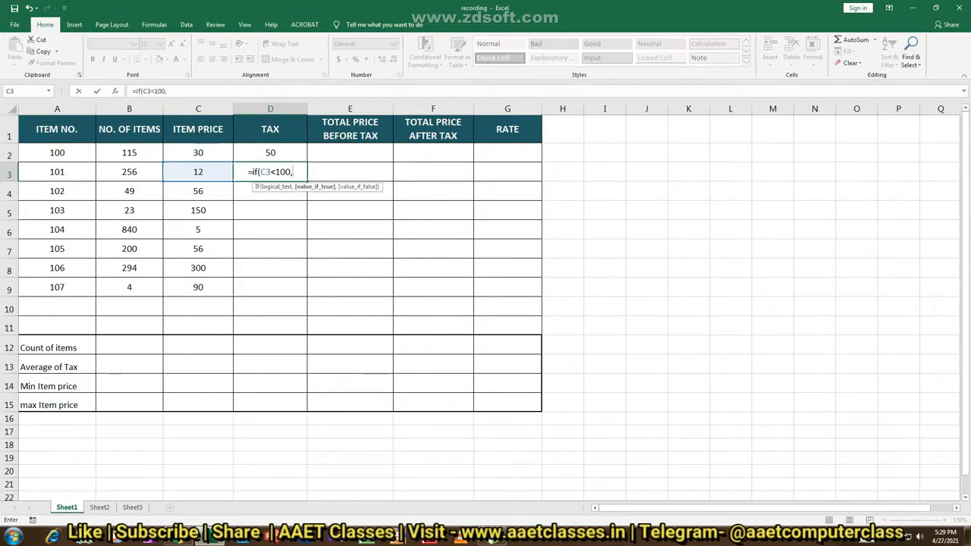
{"action": "type", "text": "50,100"}
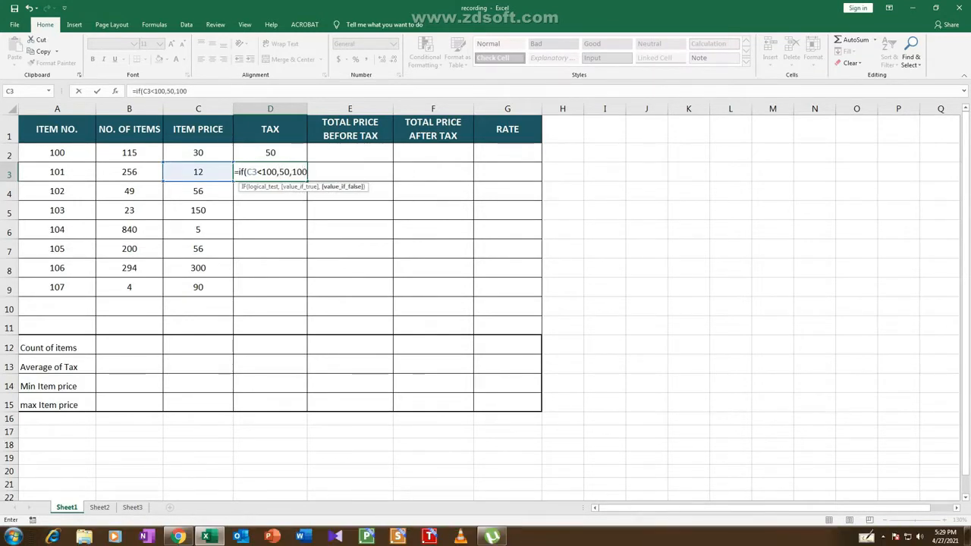
{"action": "type", "text": ")"}
{"action": "key", "text": "Return"}
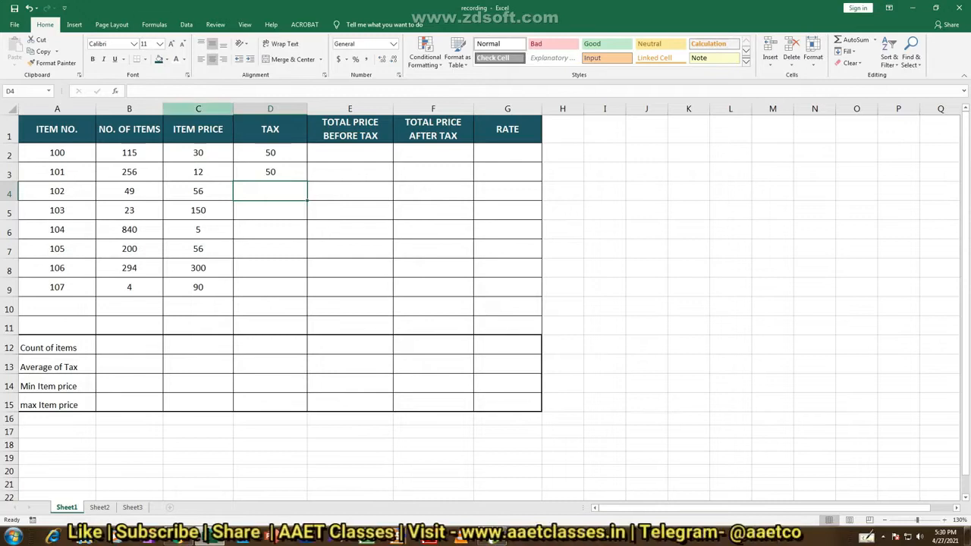
Fill the tax formulas from D2:D3 down to D9 and check the copied formulas in D5, D8 and D9
{"action": "left_click_drag", "start_coordinate": [271, 153], "coordinate": [270, 172]}
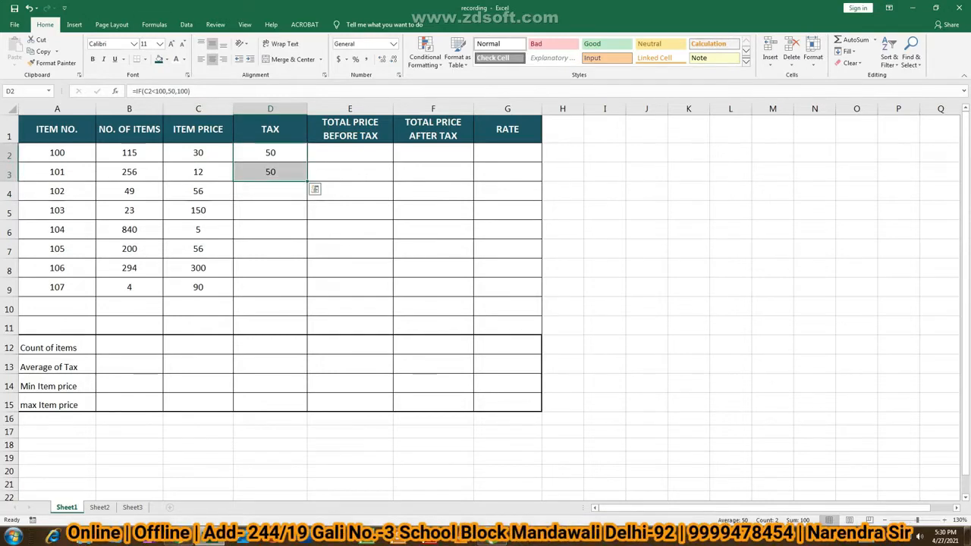
{"action": "double_click", "coordinate": [307, 181]}
{"action": "left_click", "coordinate": [350, 248]}
{"action": "left_click", "coordinate": [270, 211]}
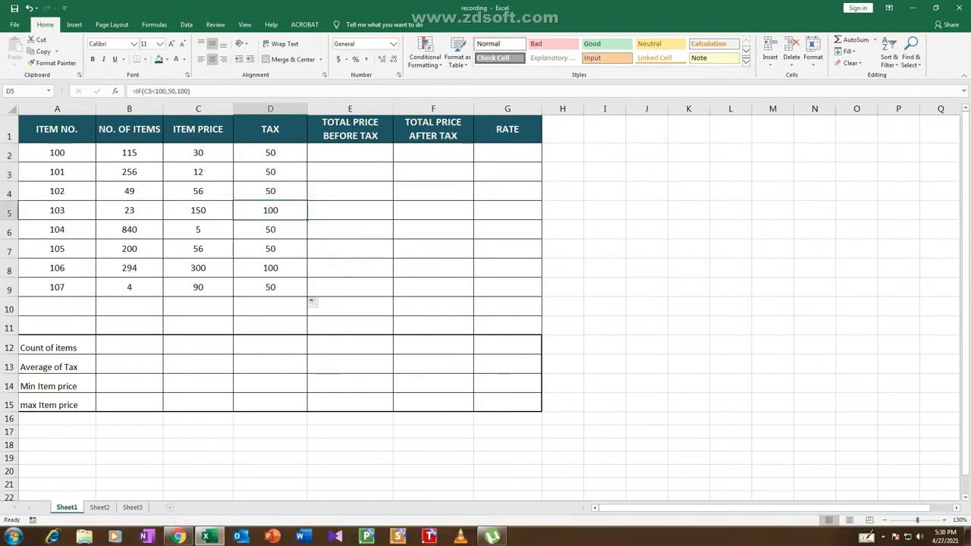
{"action": "left_click", "coordinate": [270, 268]}
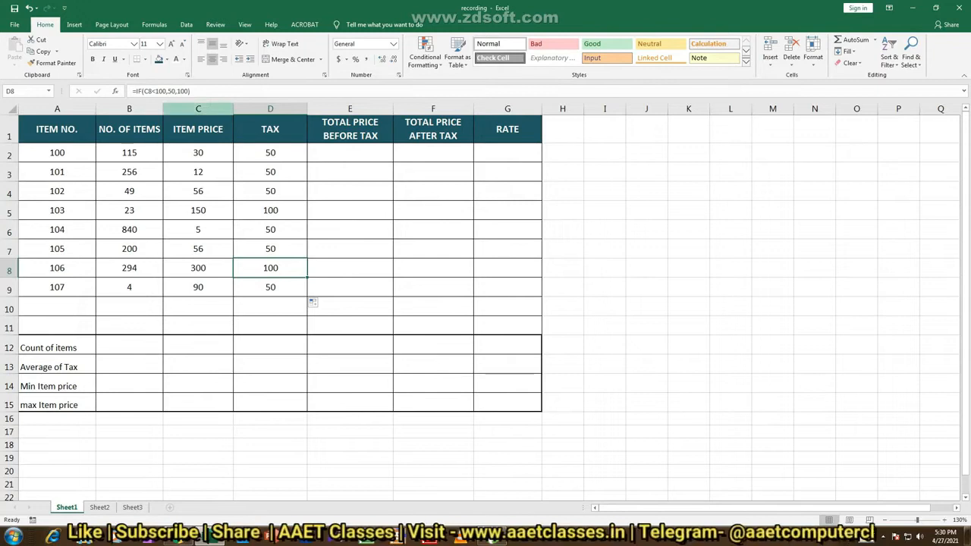
{"action": "left_click", "coordinate": [270, 288]}
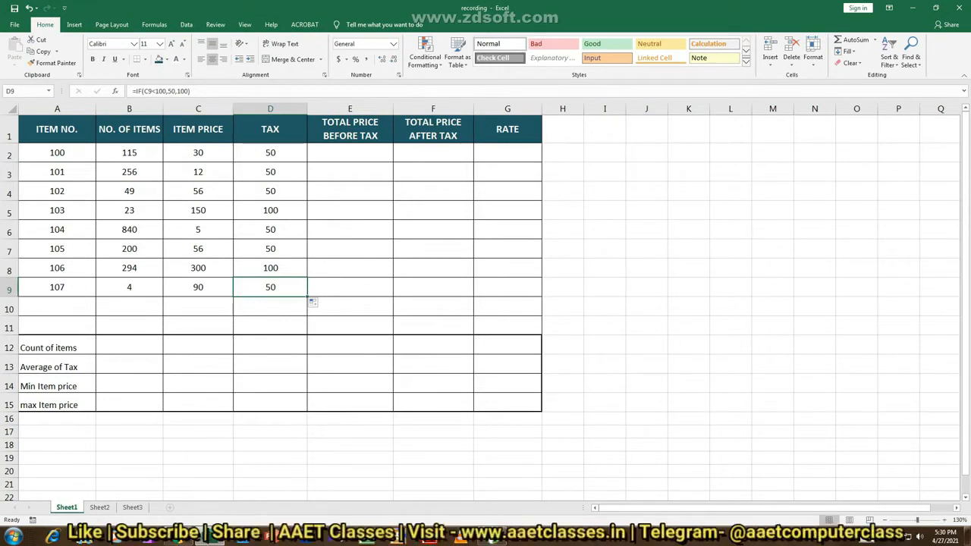
Enter =B2*C2 in E2 to calculate the total price before tax for item 100
{"action": "left_click", "coordinate": [349, 153]}
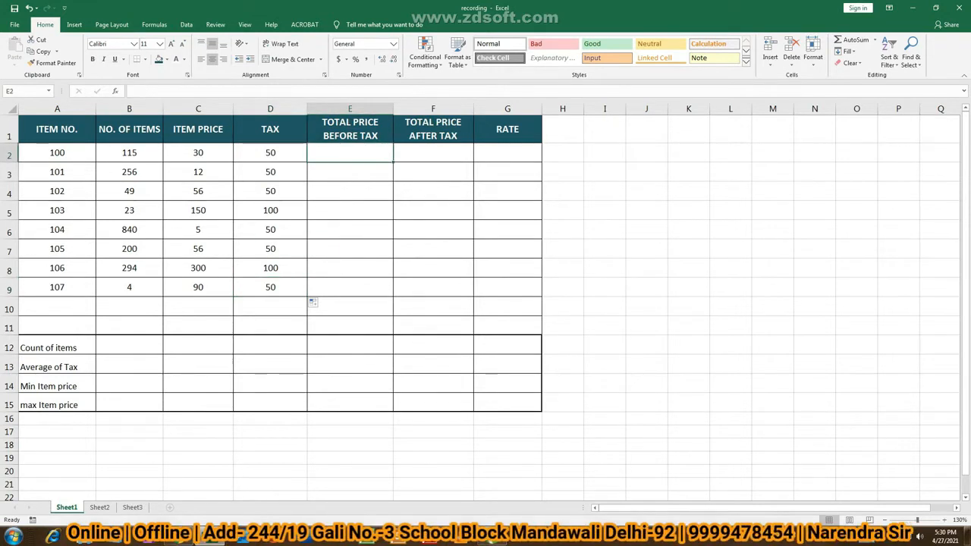
{"action": "type", "text": "="}
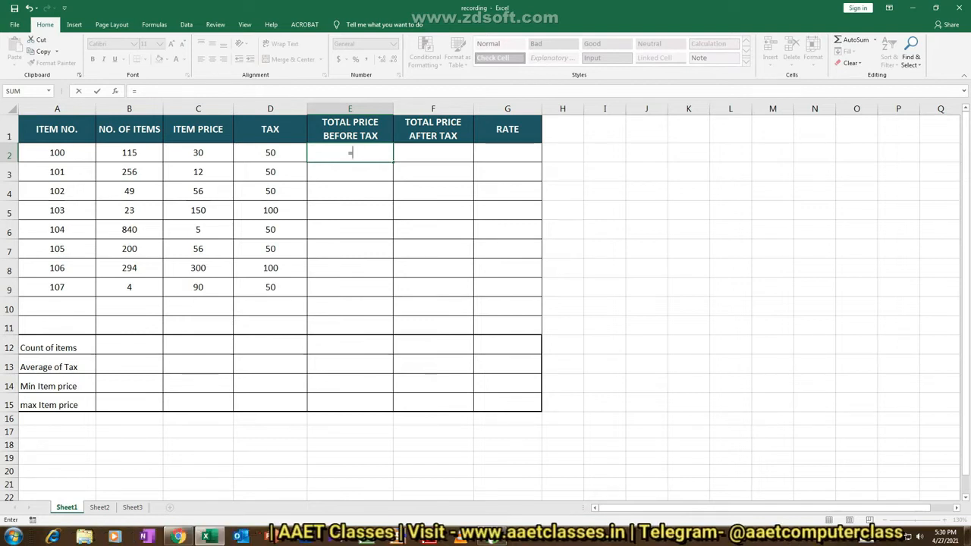
{"action": "left_click", "coordinate": [129, 153]}
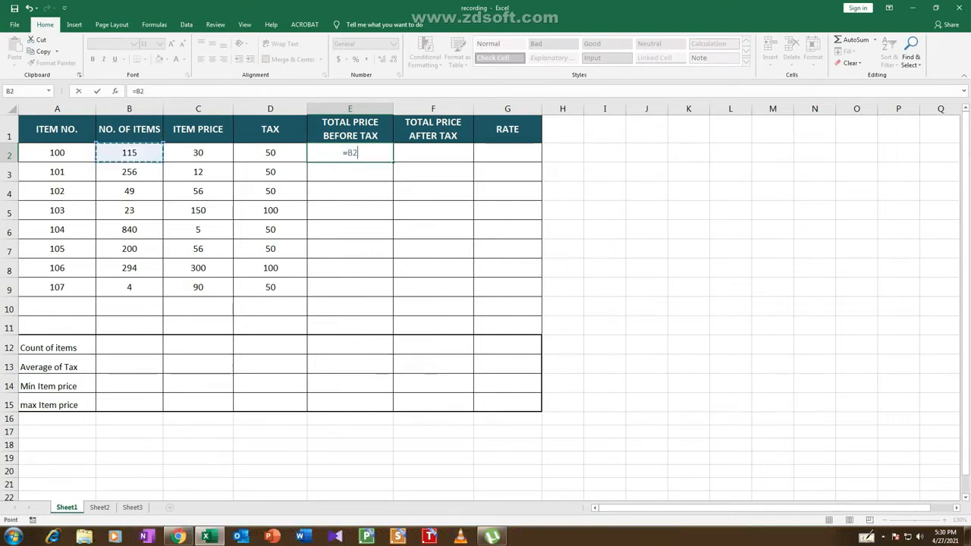
{"action": "type", "text": "*"}
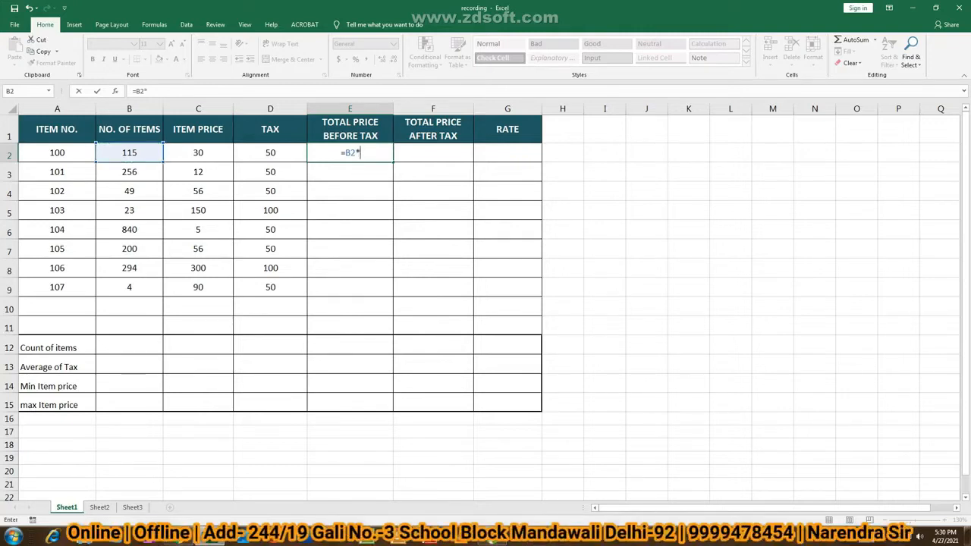
{"action": "left_click", "coordinate": [198, 152]}
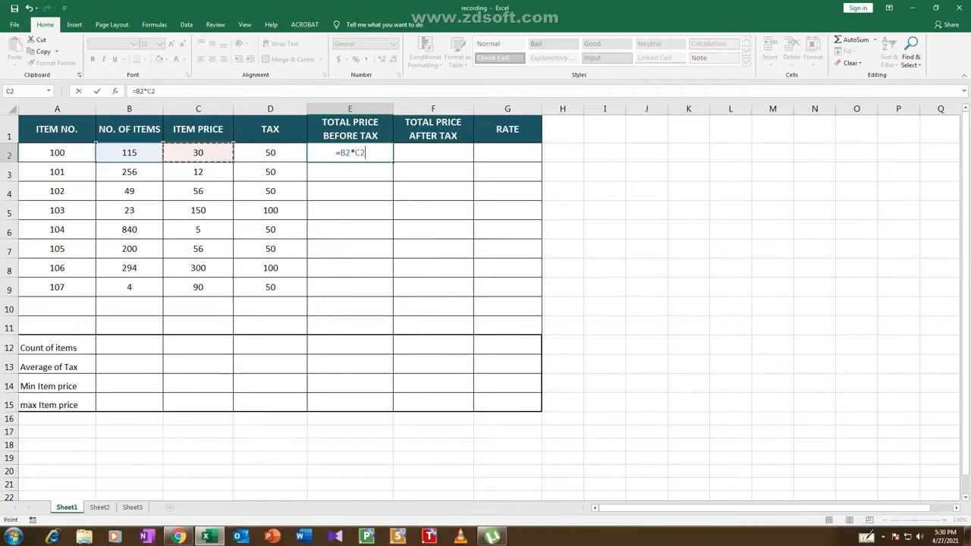
{"action": "key", "text": "Return"}
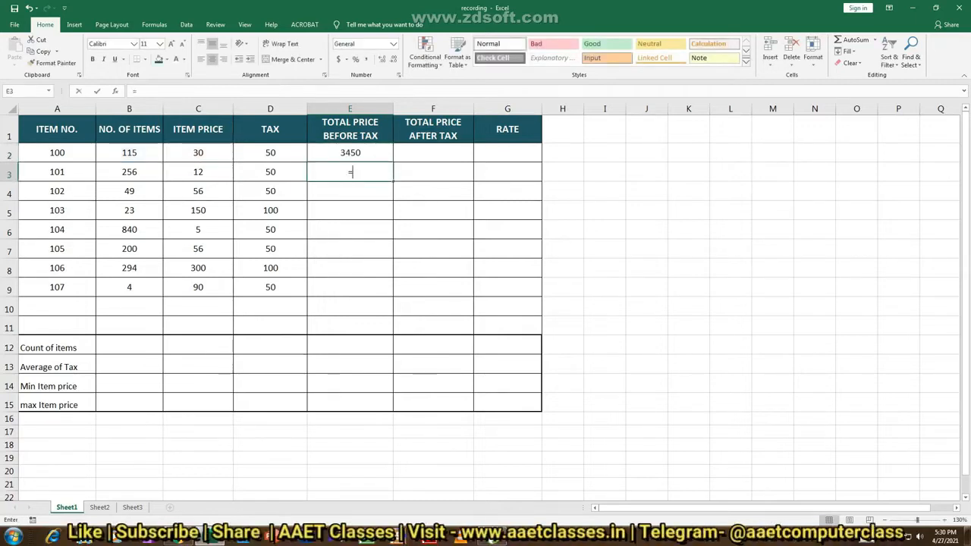
Enter =B3*C3 in E3 to calculate the total price before tax for item 101
{"action": "type", "text": "="}
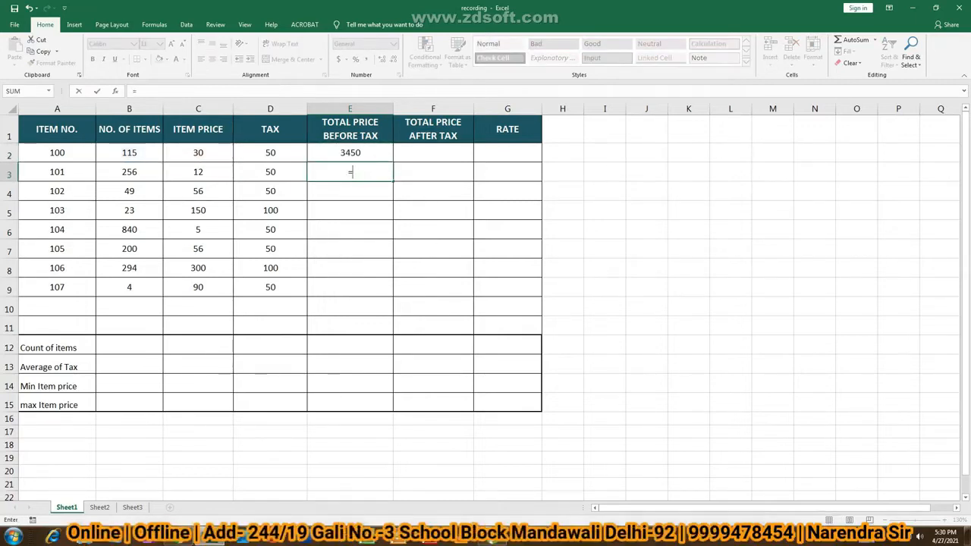
{"action": "left_click", "coordinate": [129, 172]}
{"action": "type", "text": "*"}
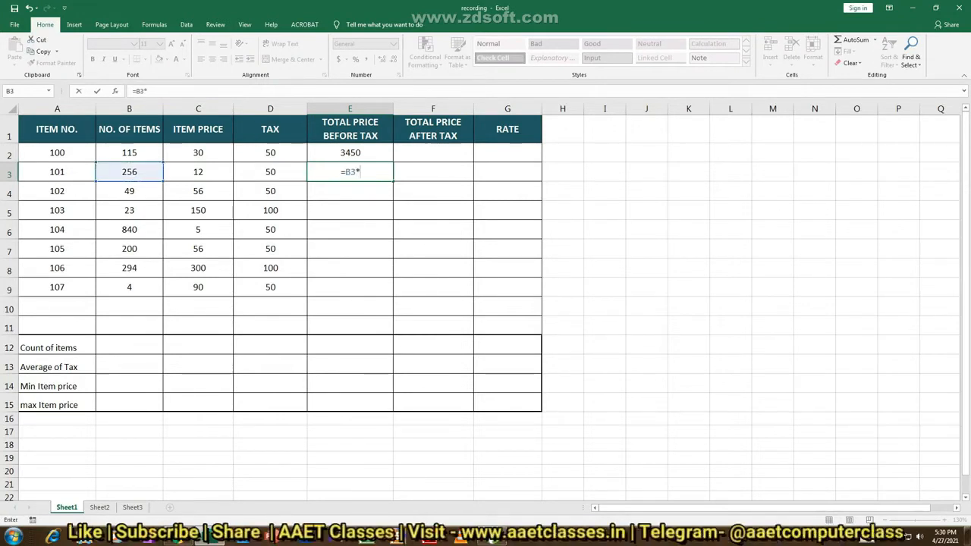
{"action": "left_click", "coordinate": [198, 172]}
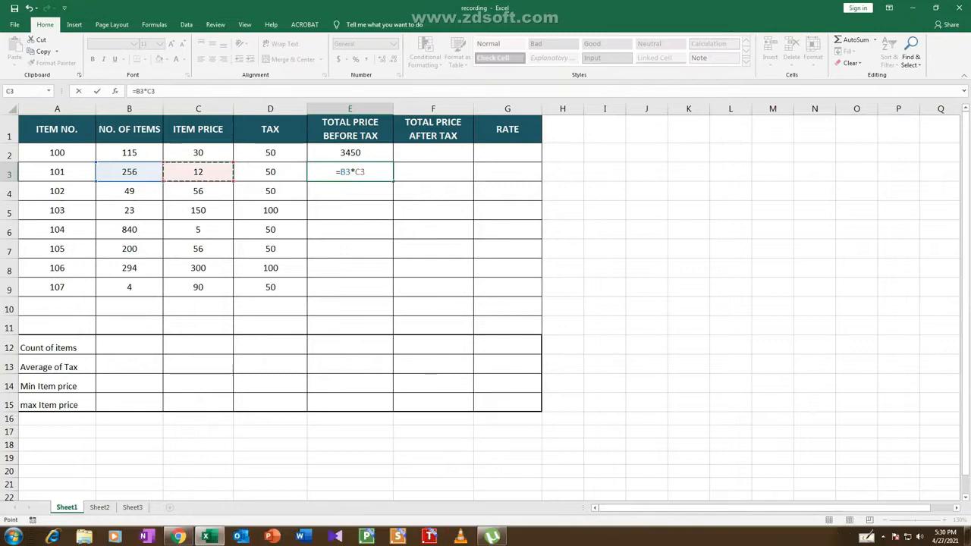
{"action": "key", "text": "Return"}
Enter =B4*C4 in E4 to calculate the total price before tax for item 102
{"action": "type", "text": "="}
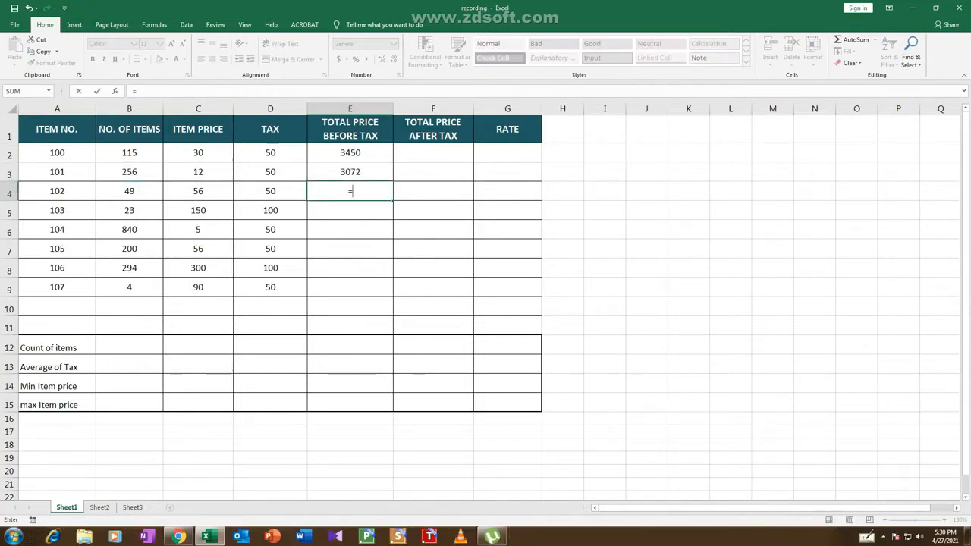
{"action": "left_click", "coordinate": [129, 191]}
{"action": "type", "text": "*"}
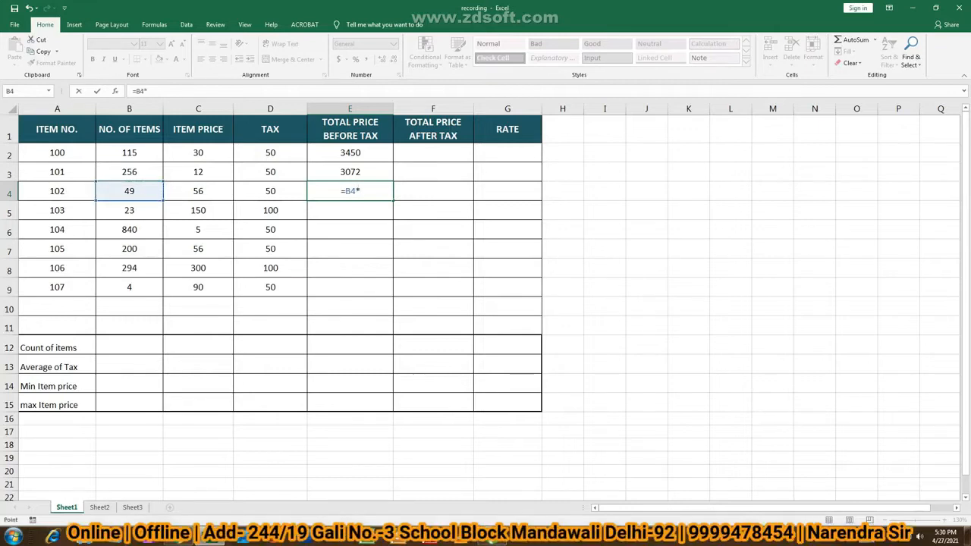
{"action": "left_click", "coordinate": [198, 191]}
{"action": "key", "text": "Return"}
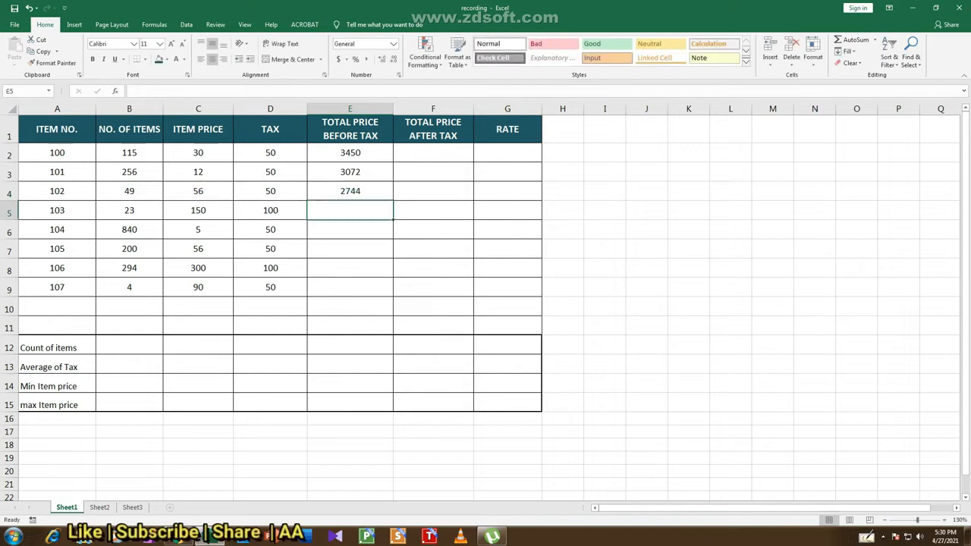
Fill the total price before tax formulas from E2:E4 down to E9 and check the copied formula in E7
{"action": "key", "text": "Up"}
{"action": "key", "text": "Up"}
{"action": "key", "text": "Up"}
{"action": "key", "text": "shift+Down"}
{"action": "key", "text": "shift+Down"}
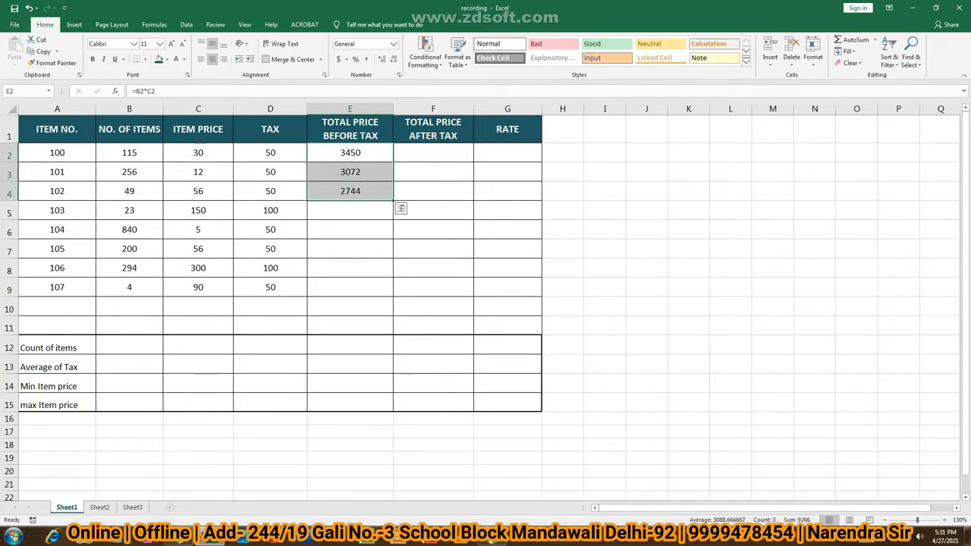
{"action": "double_click", "coordinate": [393, 200]}
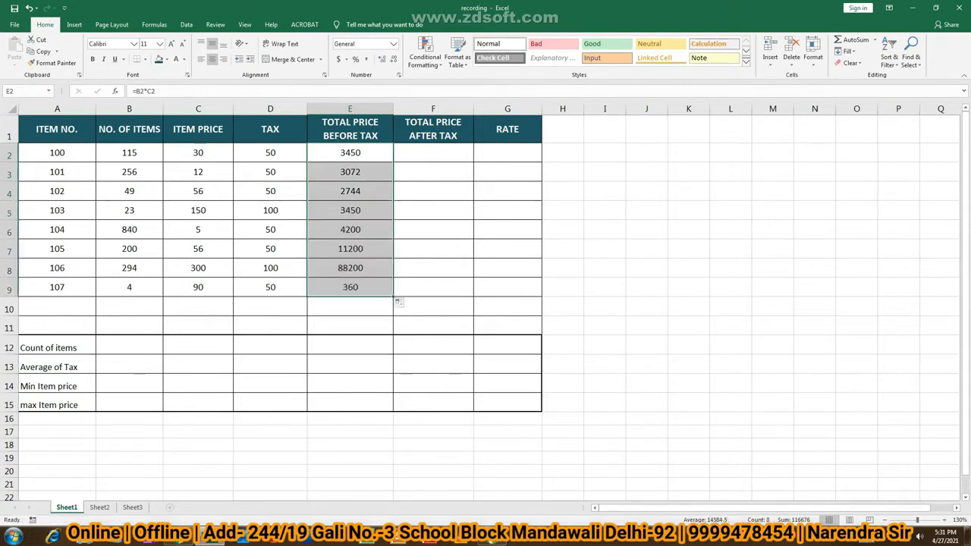
{"action": "left_click", "coordinate": [350, 249]}
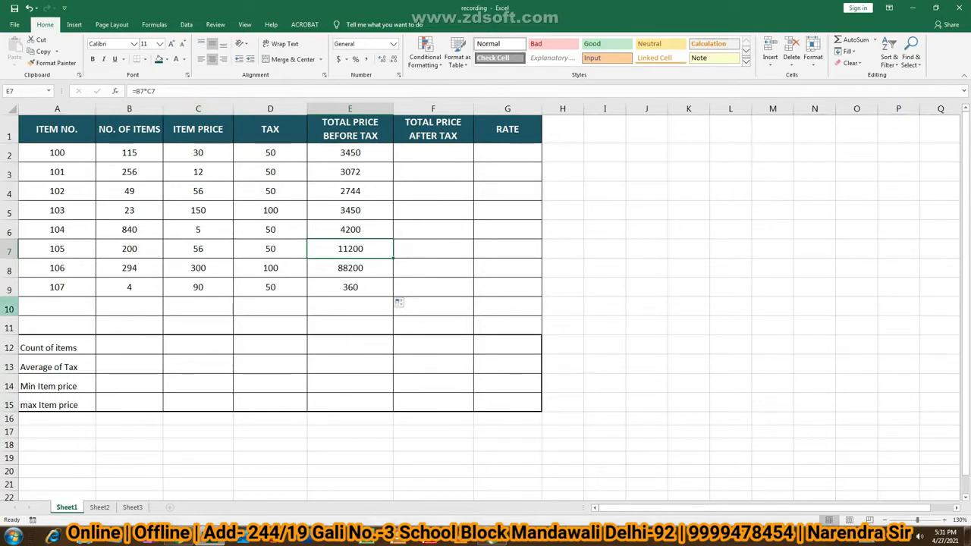
Enter =E2+D2 in F2 to calculate the total price after tax for item 100
{"action": "left_click", "coordinate": [433, 152]}
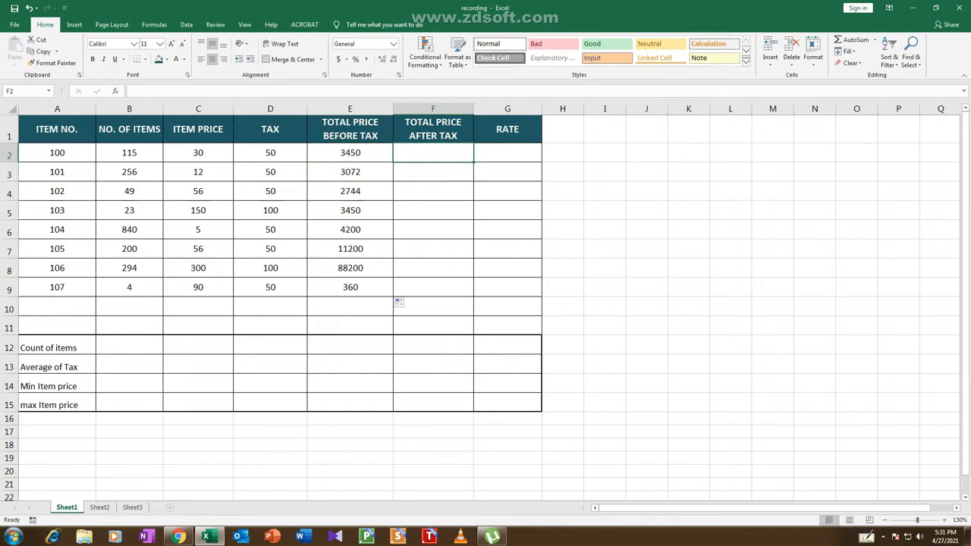
{"action": "type", "text": "="}
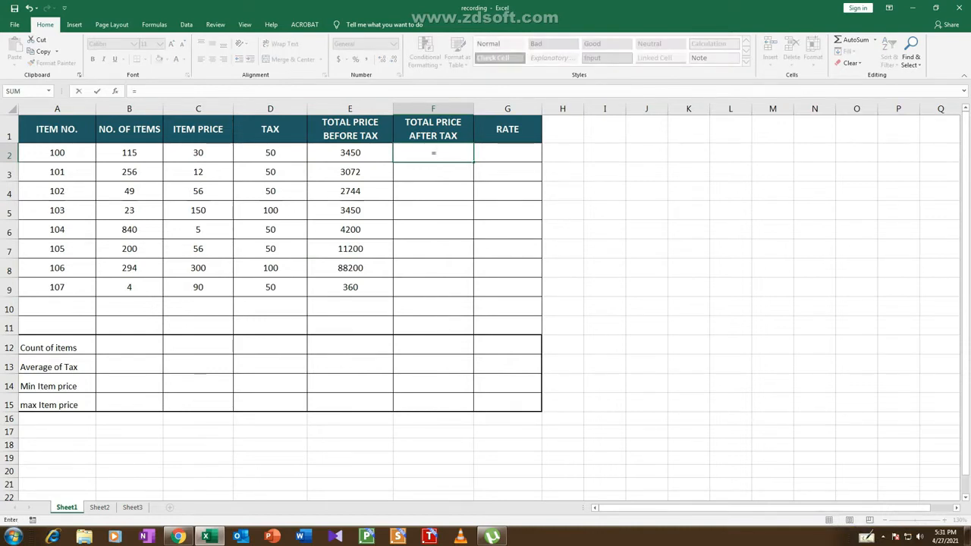
{"action": "left_click", "coordinate": [350, 152]}
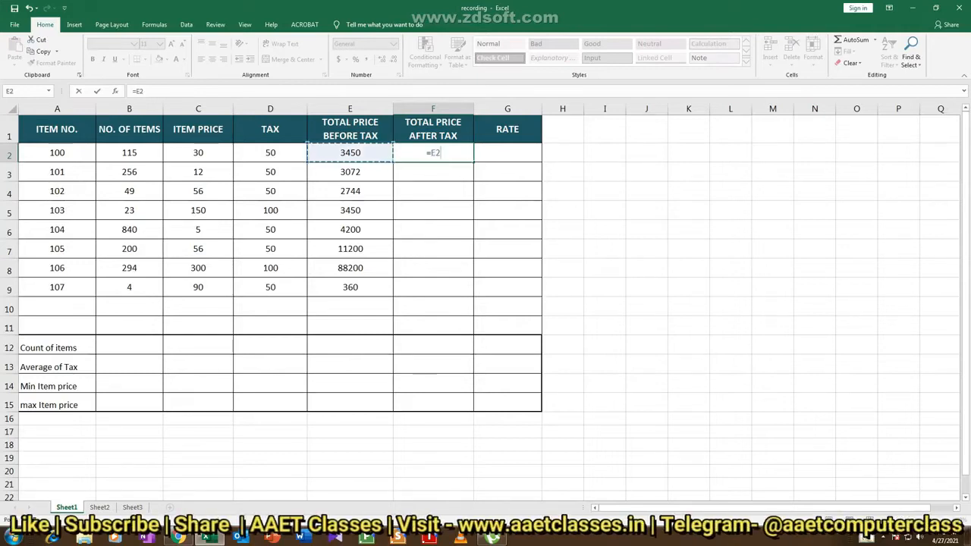
{"action": "type", "text": "+"}
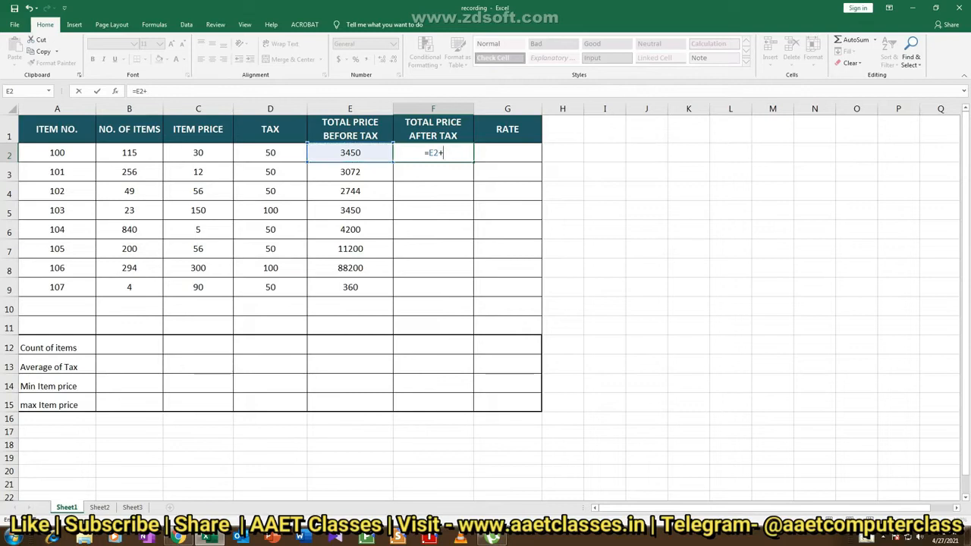
{"action": "left_click", "coordinate": [270, 153]}
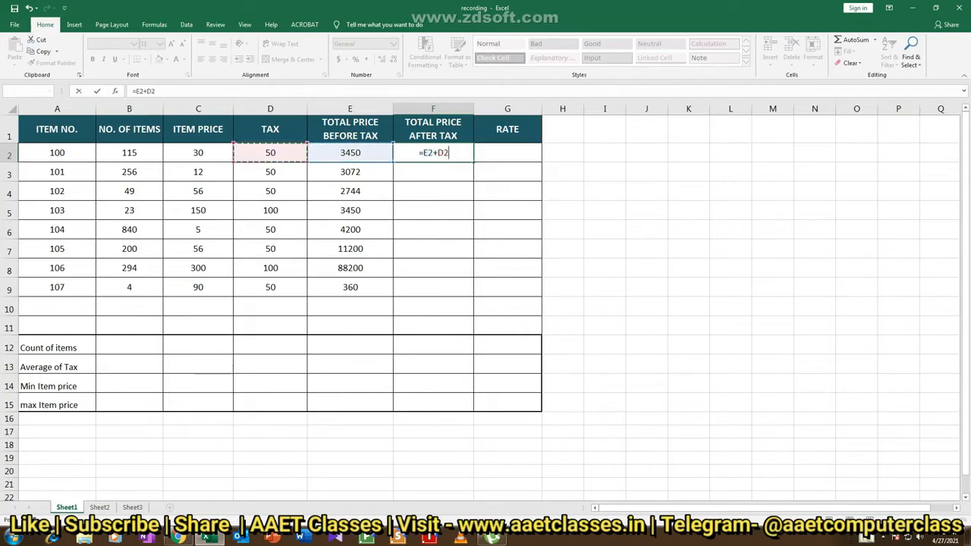
{"action": "key", "text": "Return"}
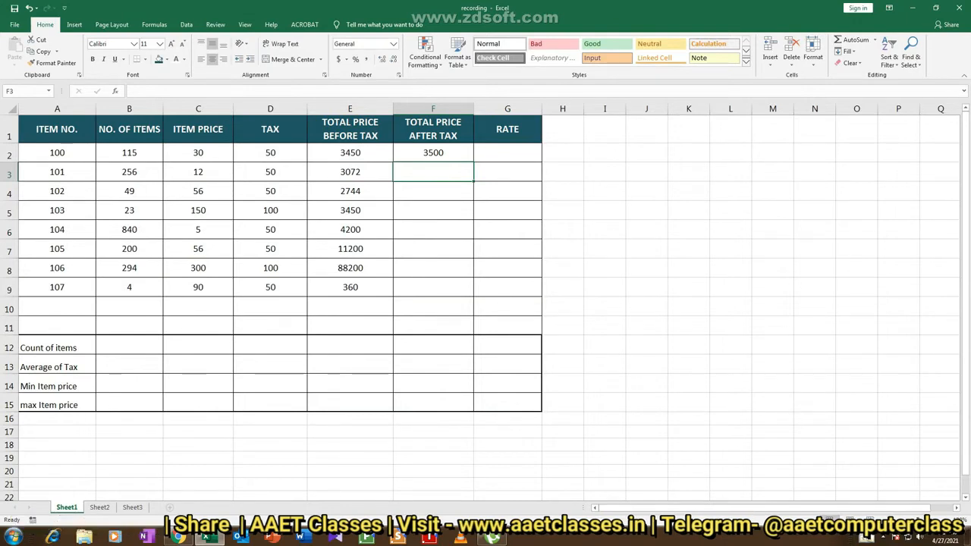
Enter =E3+D3 in F3 to calculate the total price after tax for item 101
{"action": "type", "text": "="}
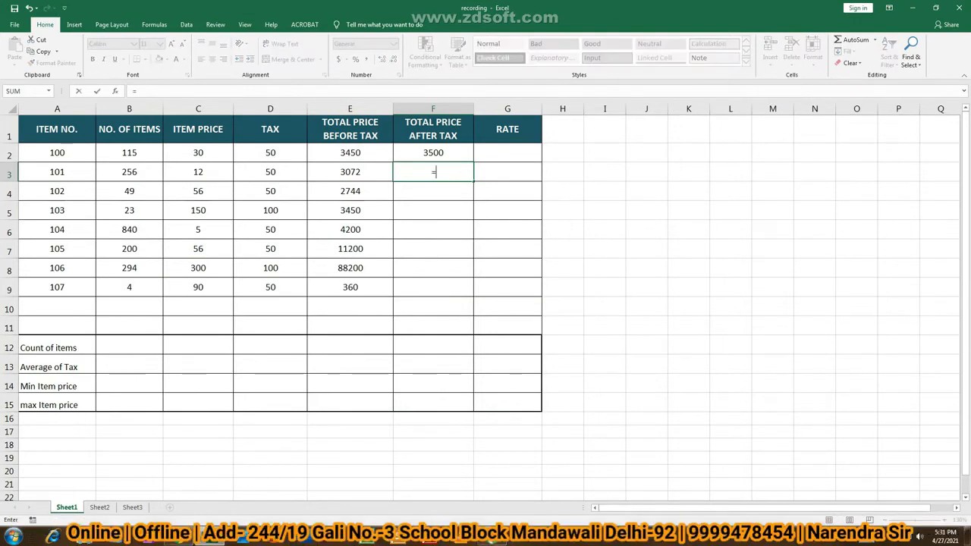
{"action": "key", "text": "Left"}
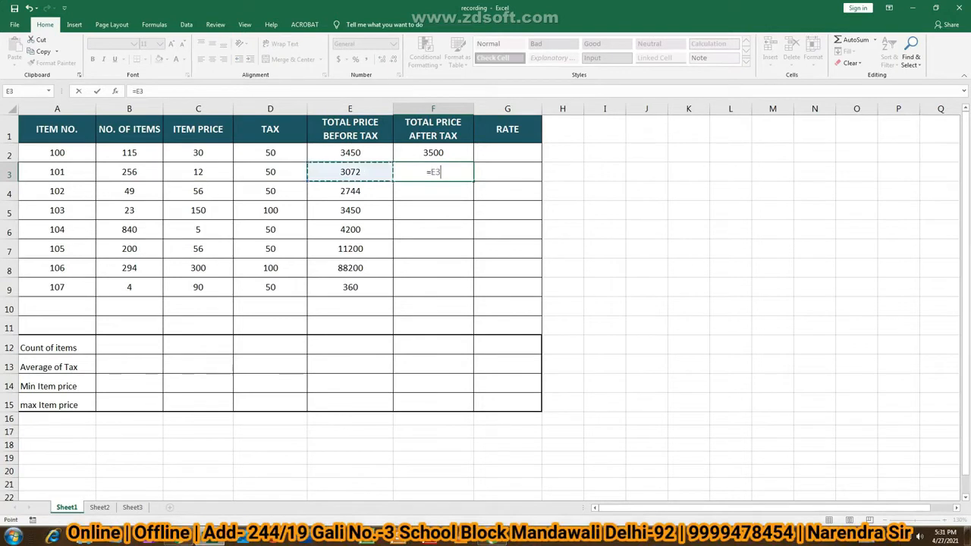
{"action": "type", "text": "+"}
{"action": "key", "text": "Left"}
{"action": "key", "text": "Left"}
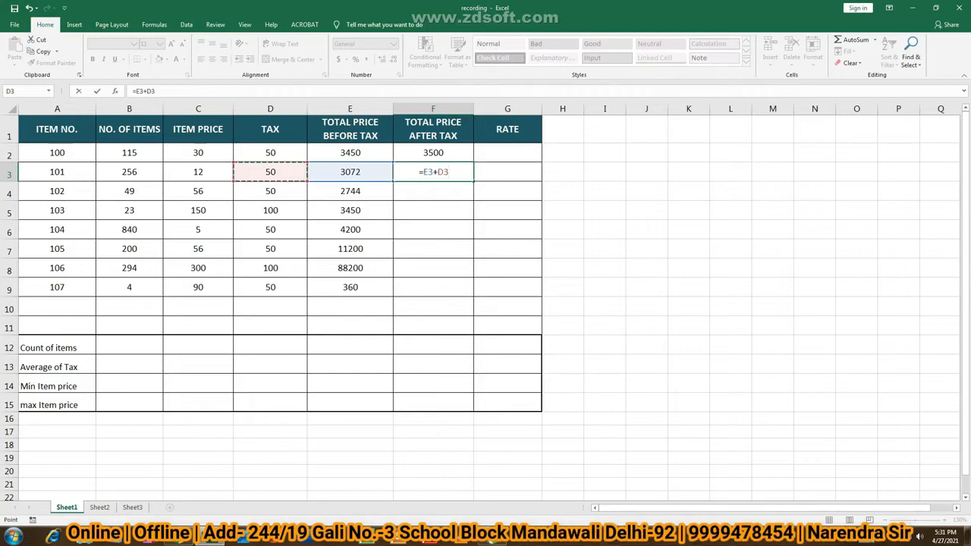
{"action": "key", "text": "Return"}
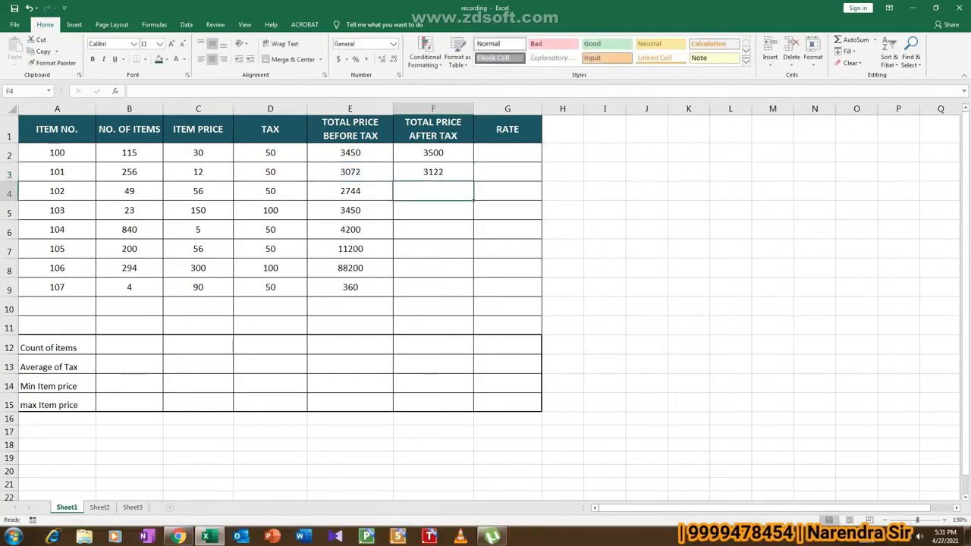
Enter =E4+D4 in F4 to calculate the total price after tax for item 102
{"action": "type", "text": "="}
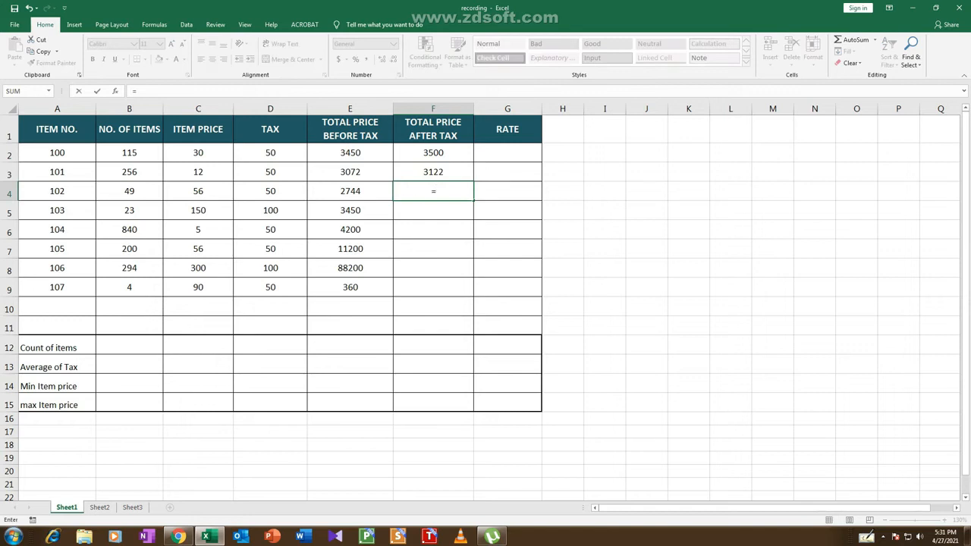
{"action": "left_click", "coordinate": [333, 193]}
{"action": "type", "text": "+"}
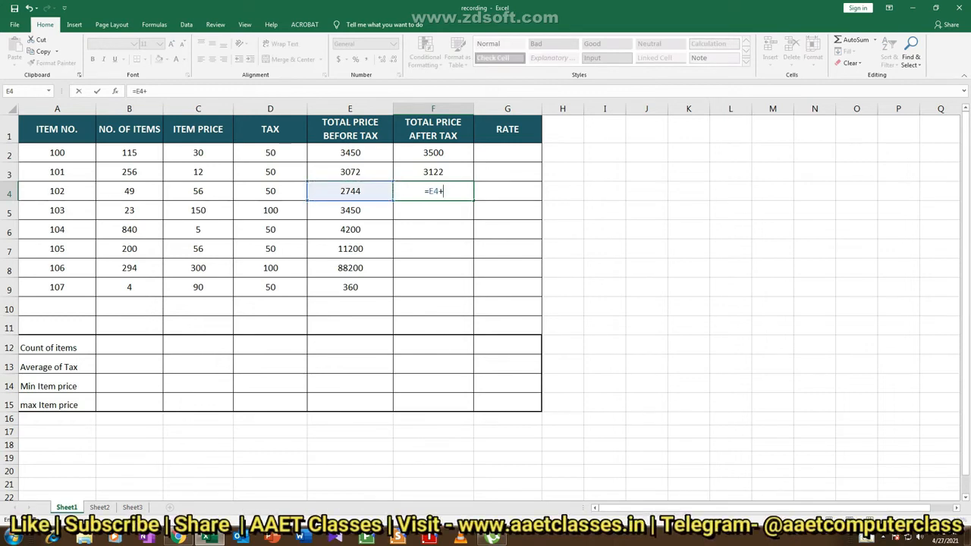
{"action": "left_click", "coordinate": [270, 191]}
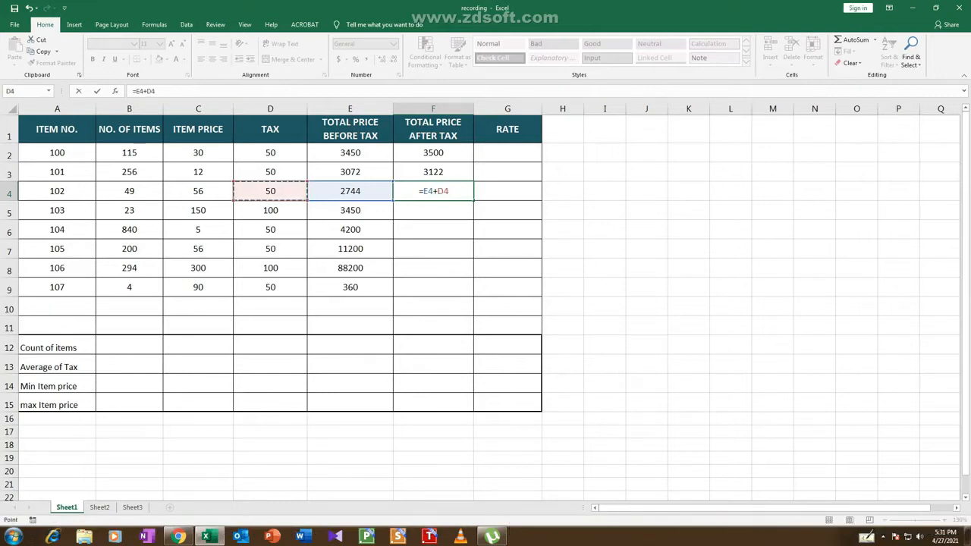
{"action": "key", "text": "Return"}
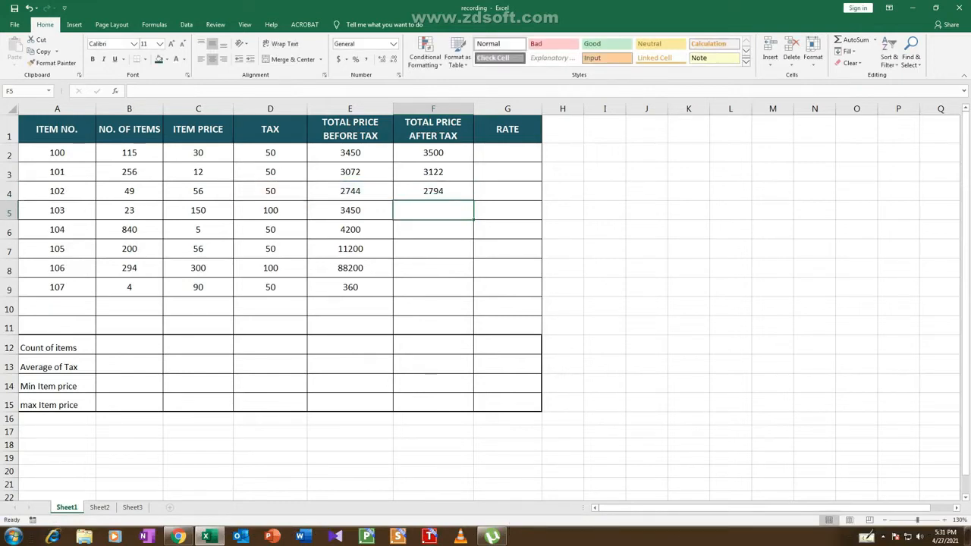
Fill the total price after tax formulas from F2:F4 down to F9 and check the copied formulas in F8, F7 and F6
{"action": "left_click_drag", "start_coordinate": [433, 153], "coordinate": [433, 191]}
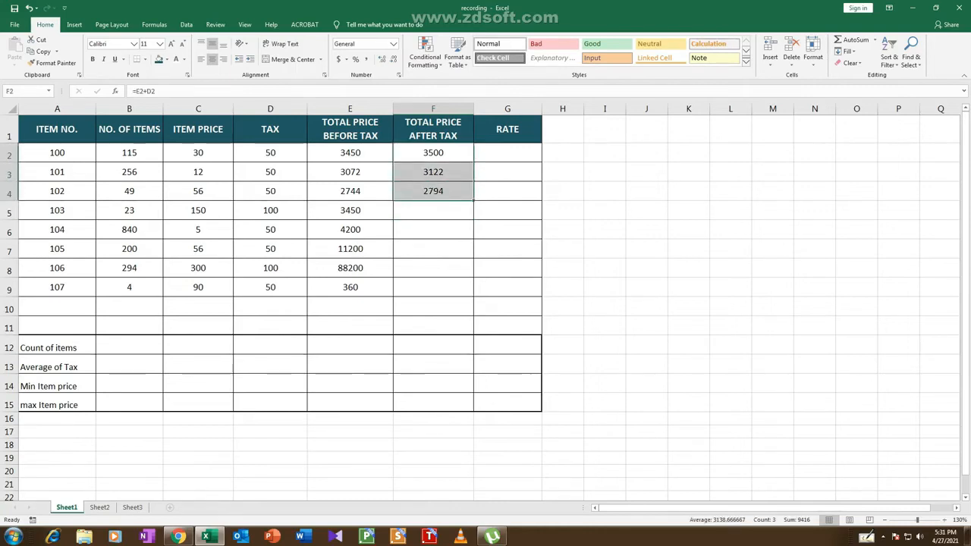
{"action": "left_click_drag", "start_coordinate": [473, 200], "coordinate": [475, 297]}
{"action": "left_click", "coordinate": [433, 268]}
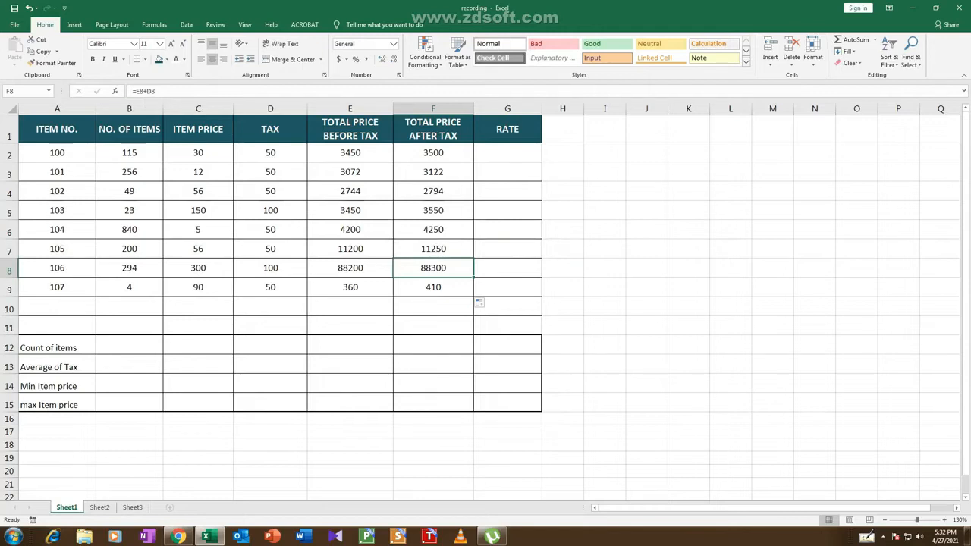
{"action": "left_click", "coordinate": [433, 249]}
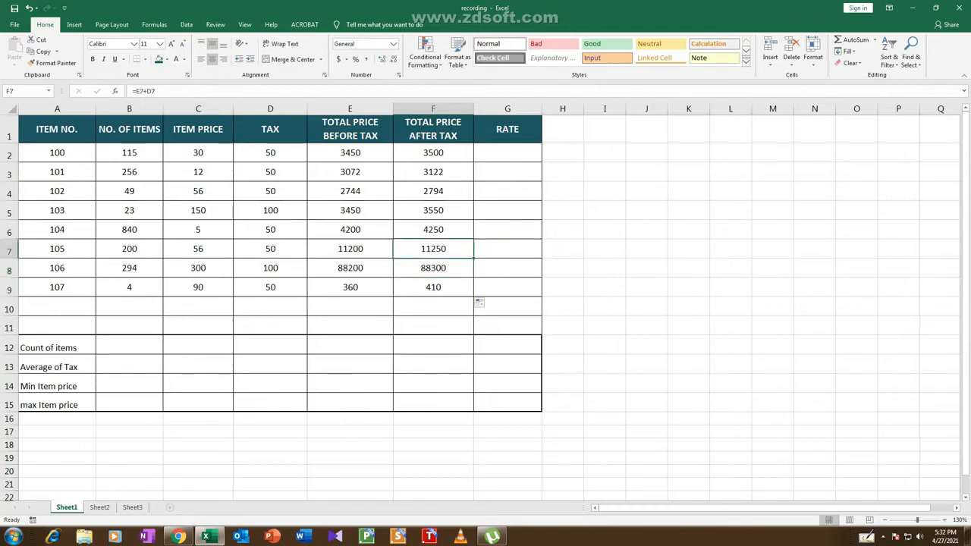
{"action": "left_click", "coordinate": [434, 230]}
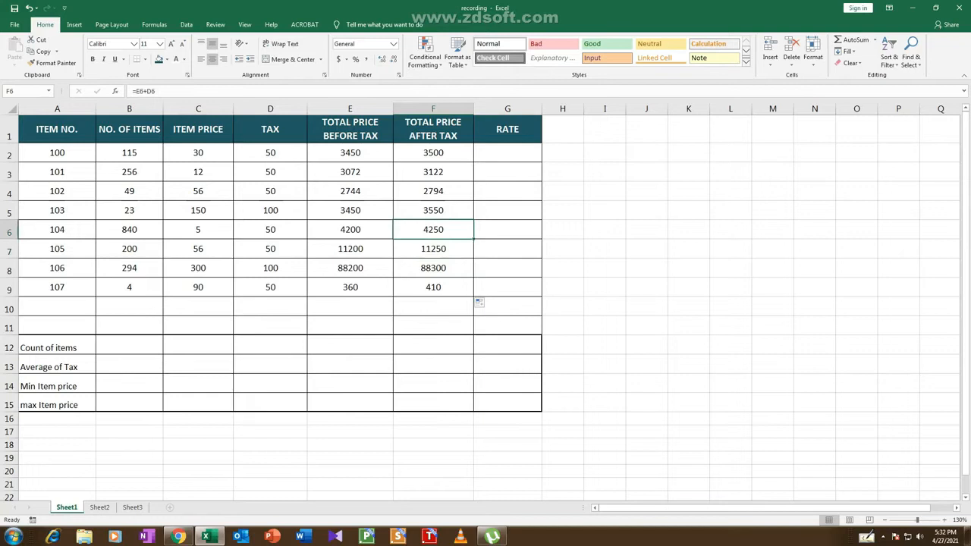
Enter =if(F2>3500,"High","Reasonable") in G2 to rate the total price after tax of item 100
{"action": "left_click", "coordinate": [508, 152]}
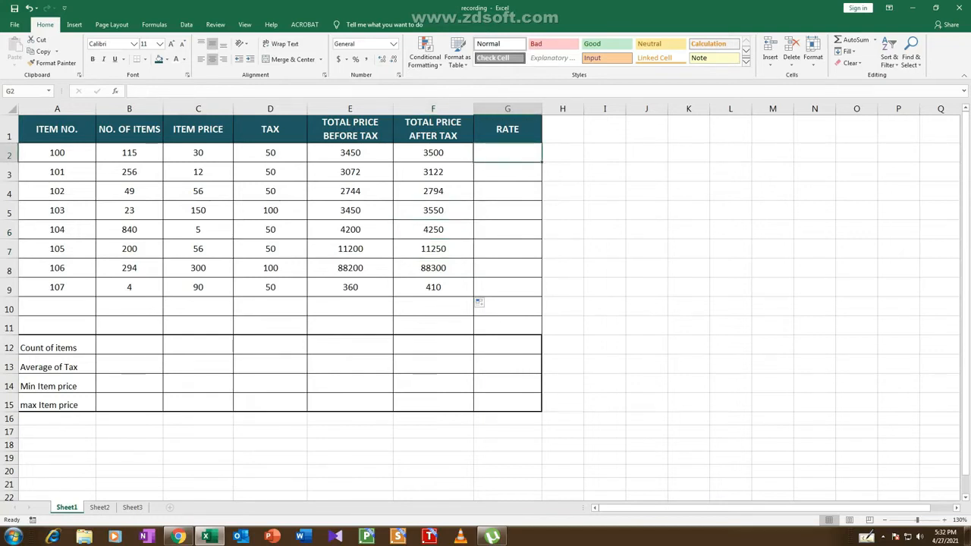
{"action": "type", "text": "="}
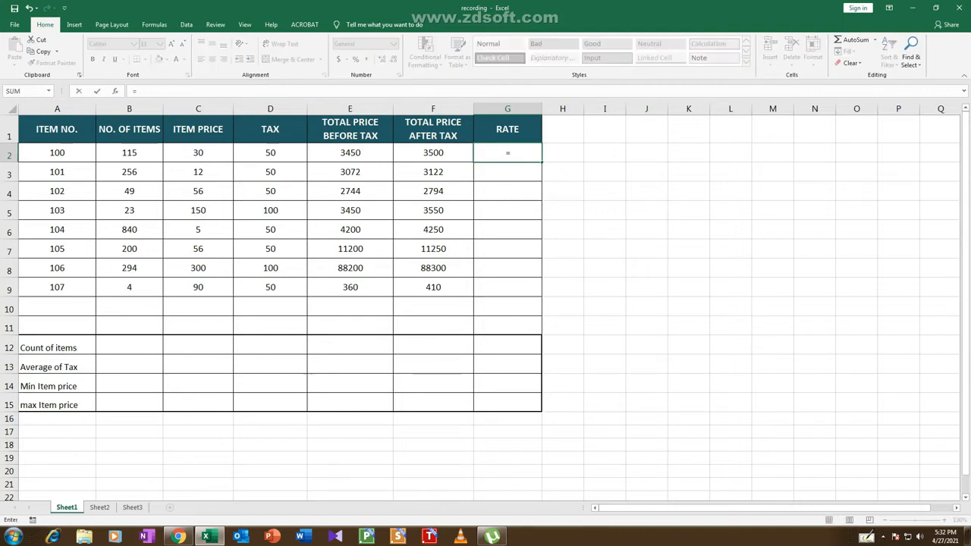
{"action": "type", "text": "i"}
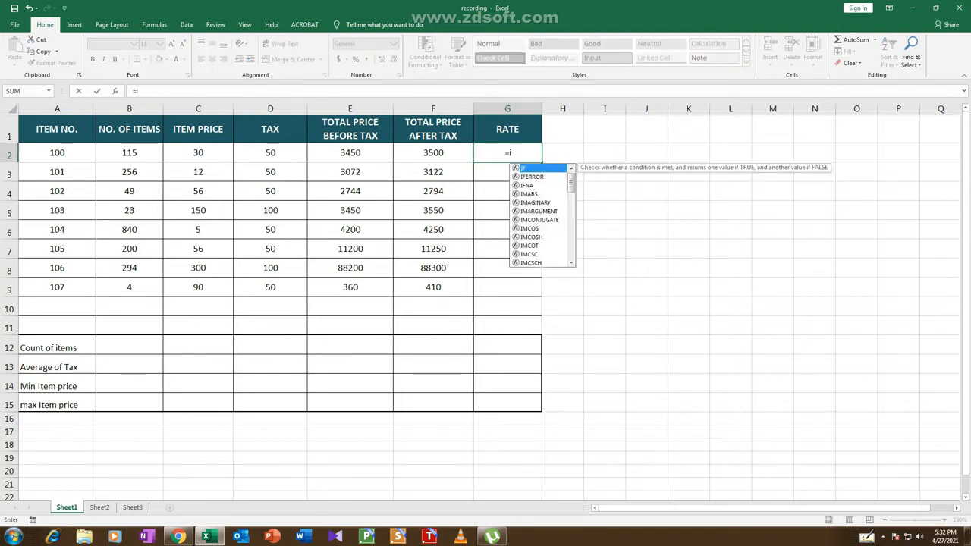
{"action": "type", "text": "f"}
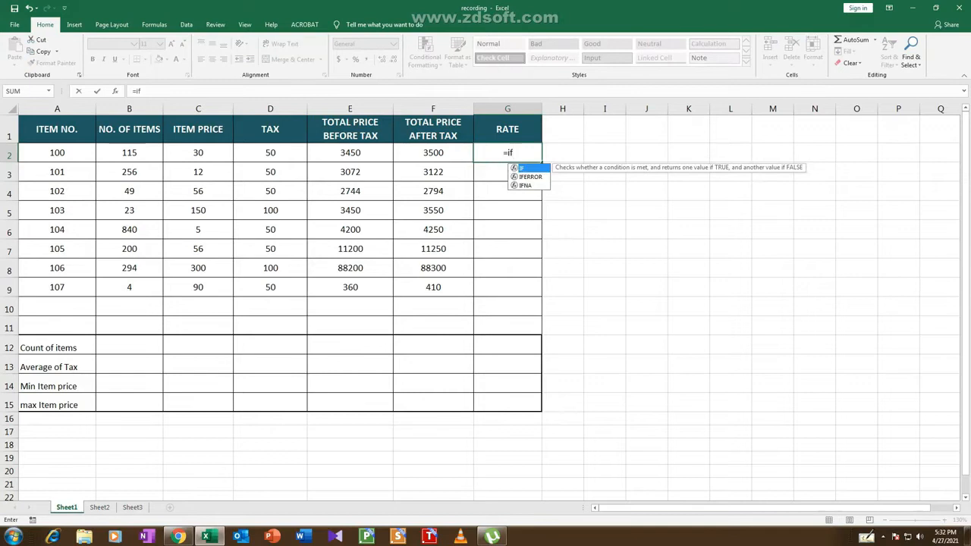
{"action": "type", "text": "("}
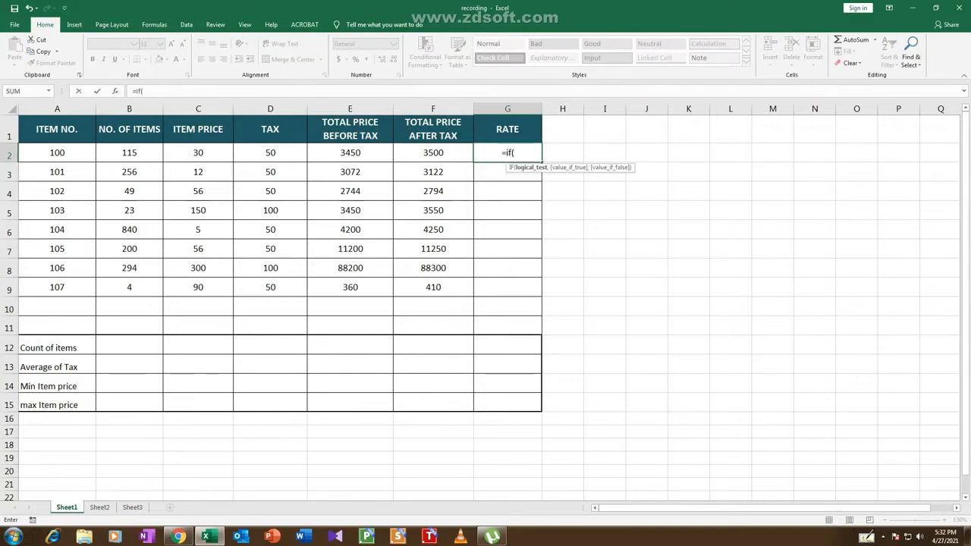
{"action": "left_click", "coordinate": [433, 153]}
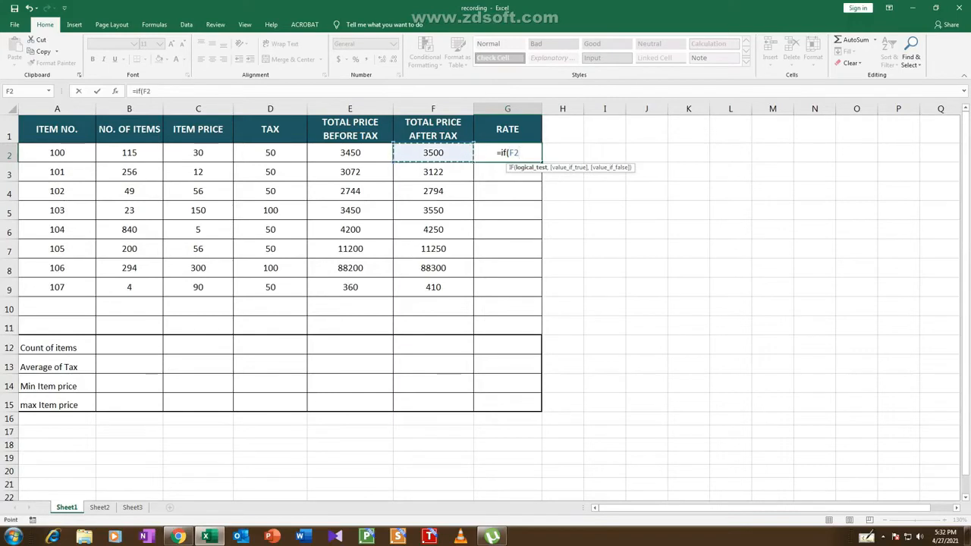
{"action": "type", "text": ">"}
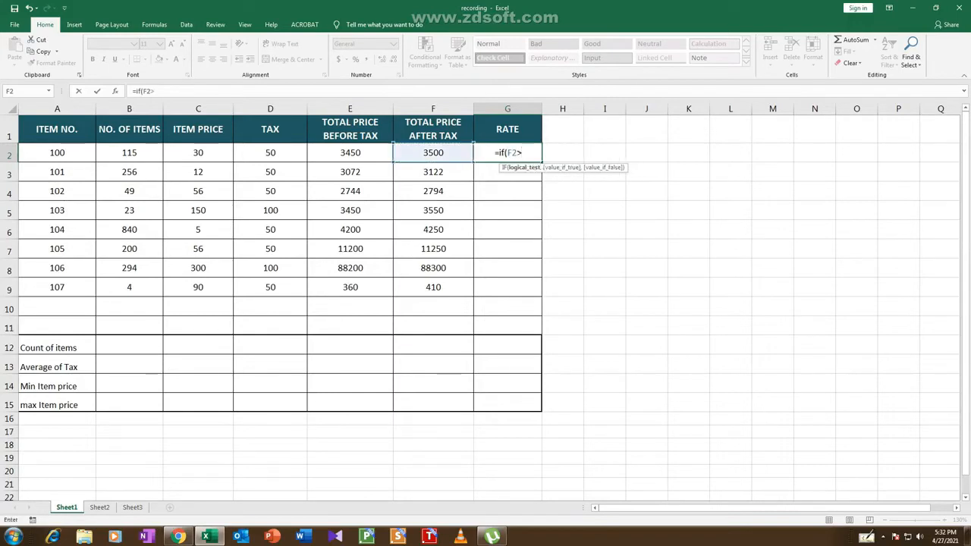
{"action": "type", "text": "3500"}
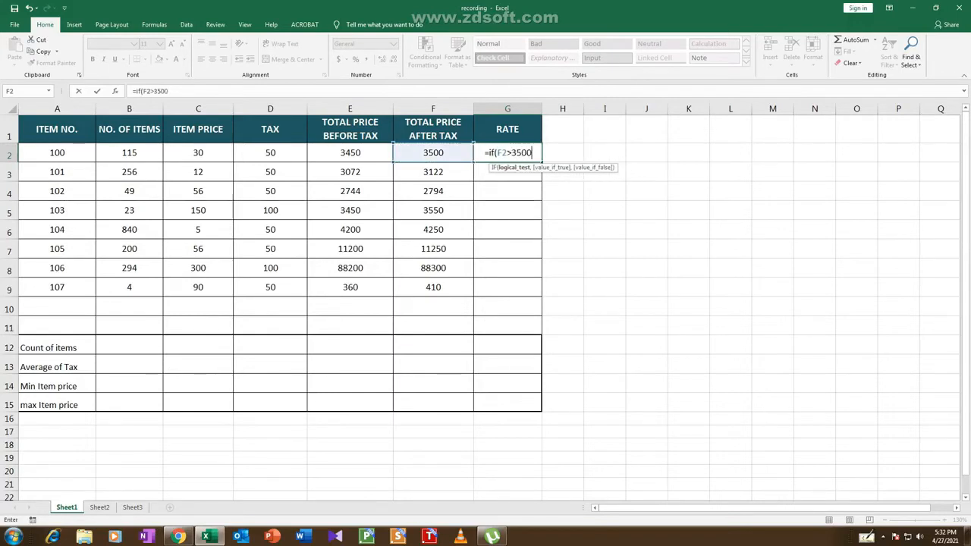
{"action": "type", "text": ","}
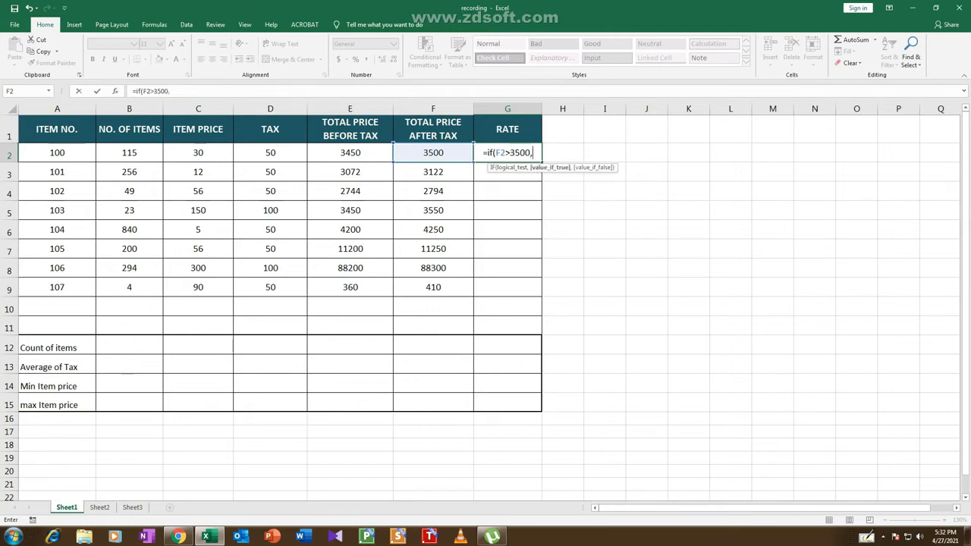
{"action": "type", "text": "\"h"}
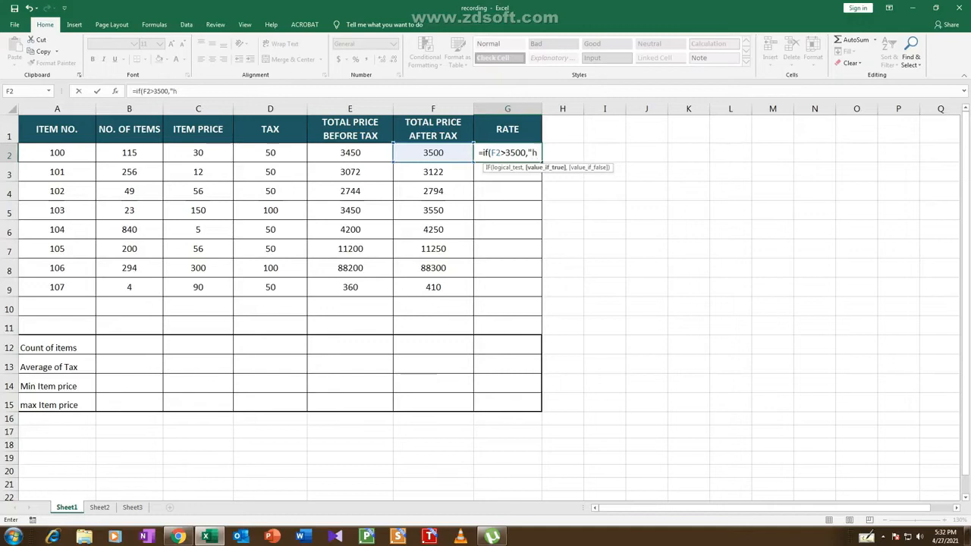
{"action": "key", "text": "BackSpace"}
{"action": "type", "text": "High"}
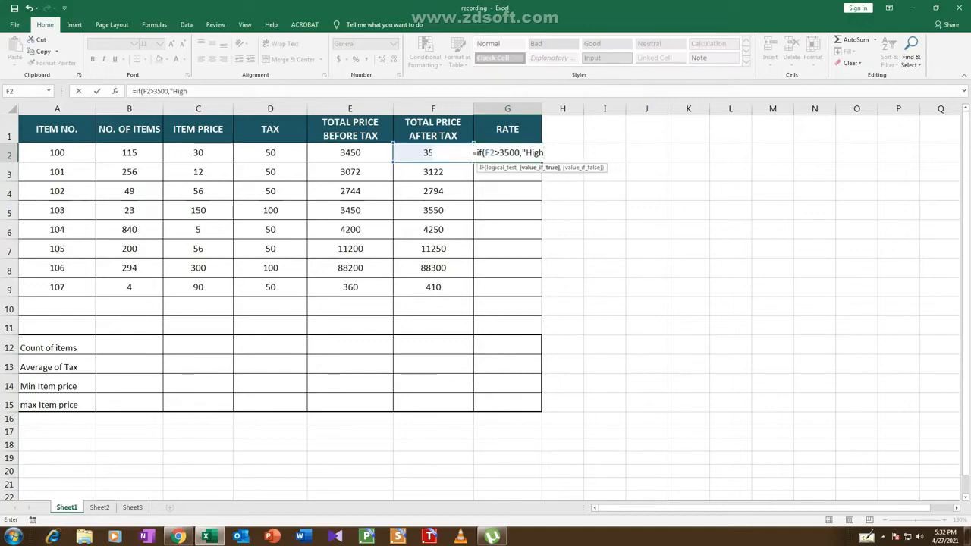
{"action": "type", "text": "\","}
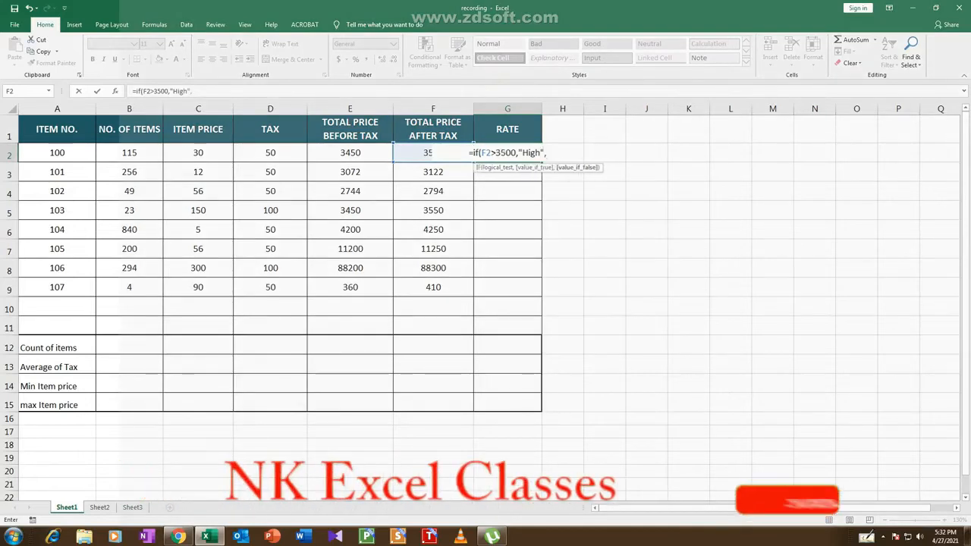
{"action": "type", "text": "\""}
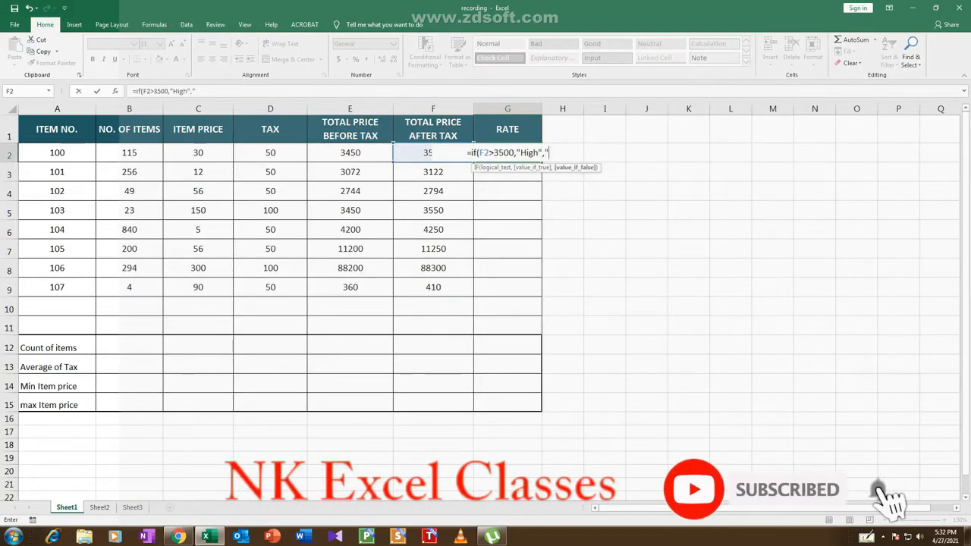
{"action": "type", "text": "Reasonable"}
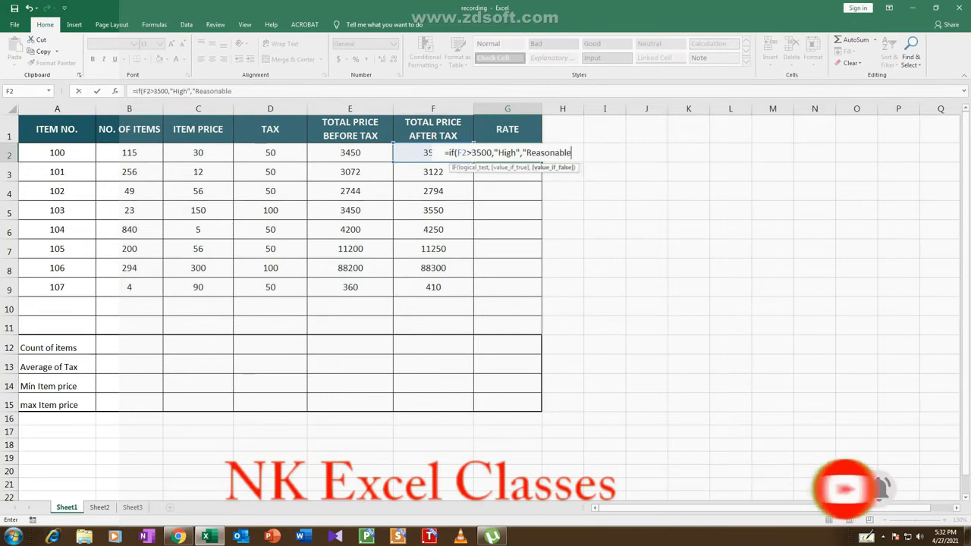
{"action": "type", "text": "\""}
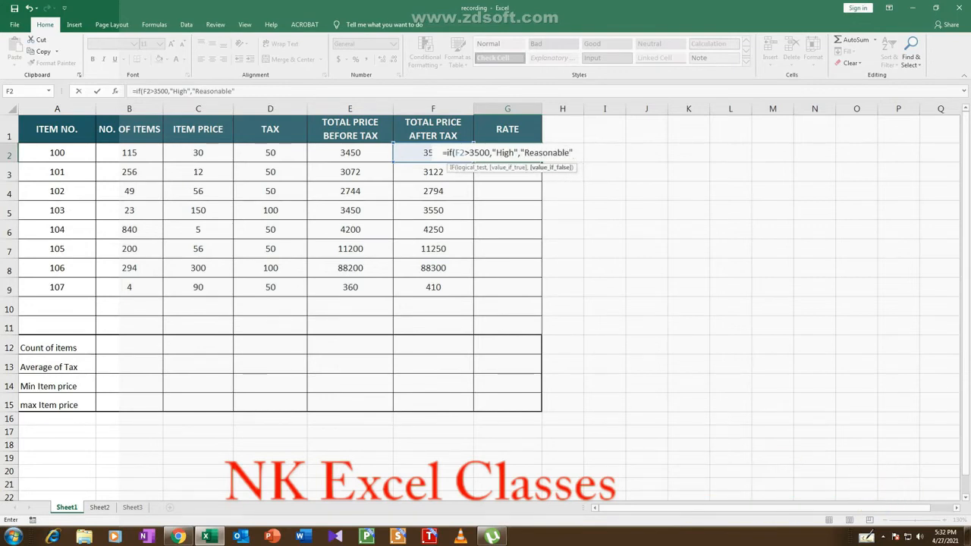
{"action": "type", "text": ")"}
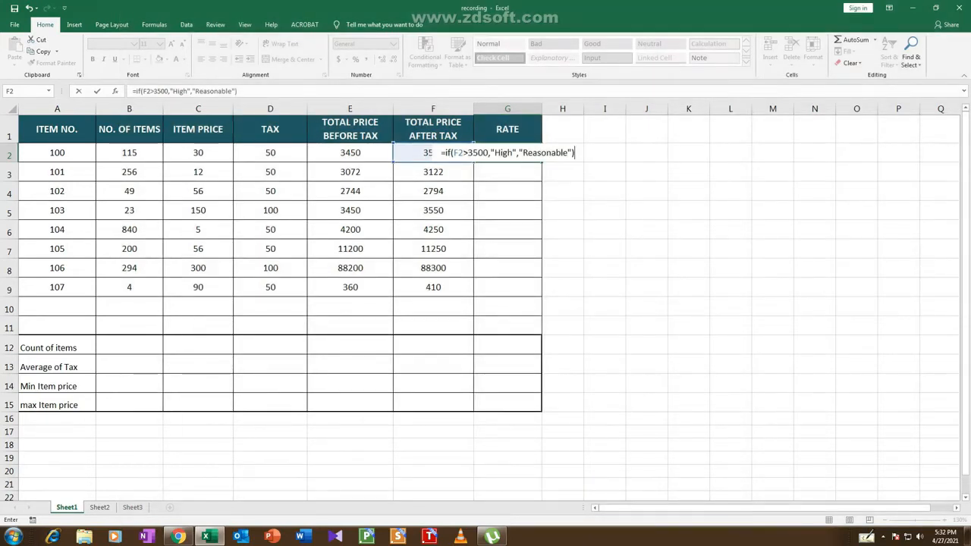
{"action": "key", "text": "Return"}
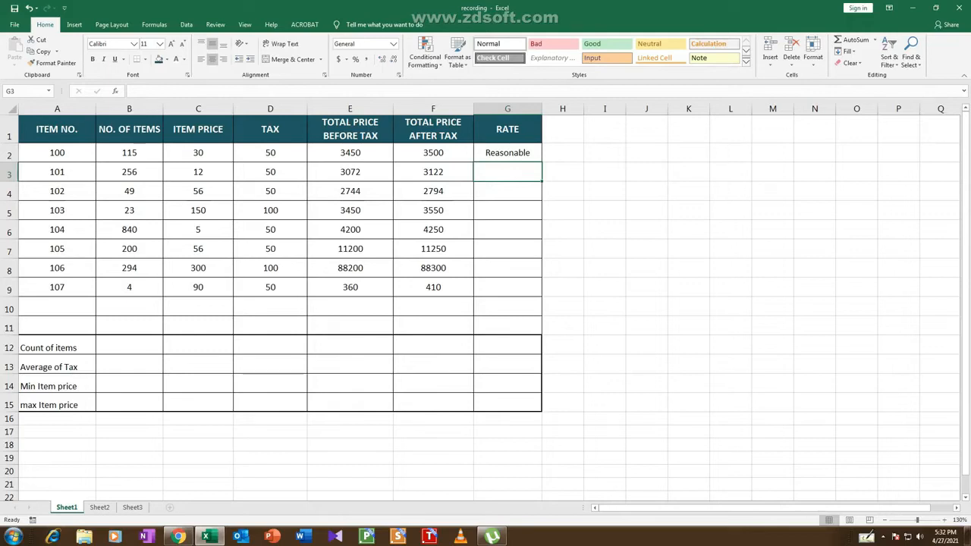
Enter =if(F3>3500,"High","Reasonable") in G3 to rate the total price after tax of item 101
{"action": "left_click", "coordinate": [508, 152]}
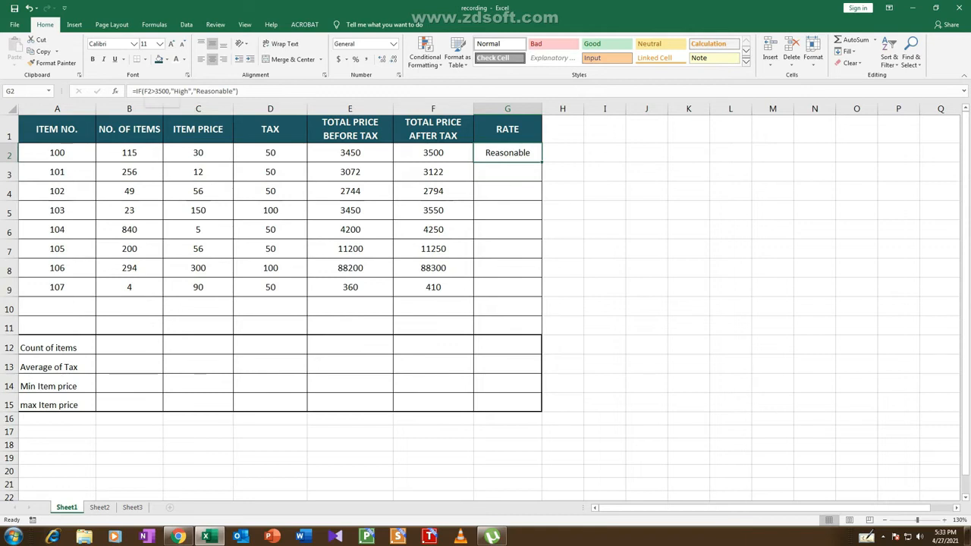
{"action": "left_click", "coordinate": [507, 172]}
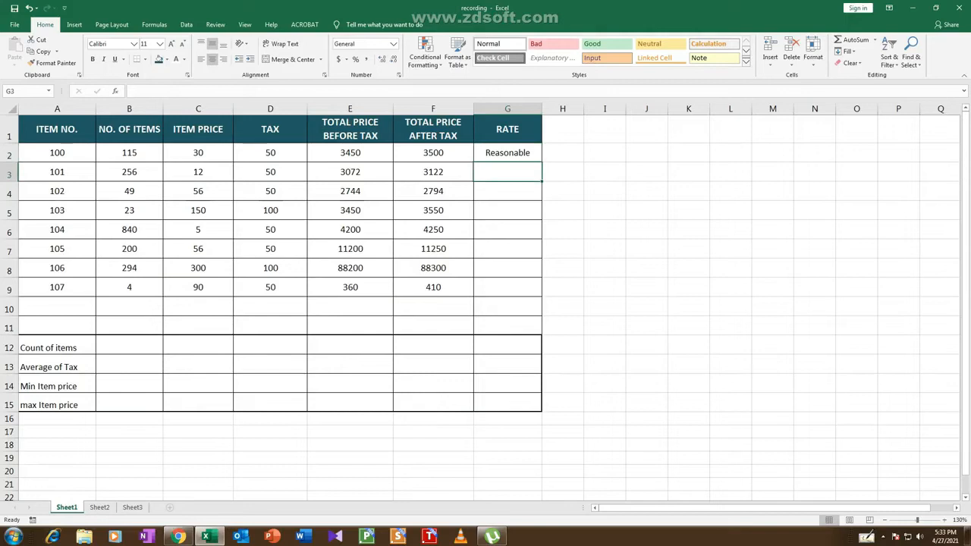
{"action": "type", "text": "="}
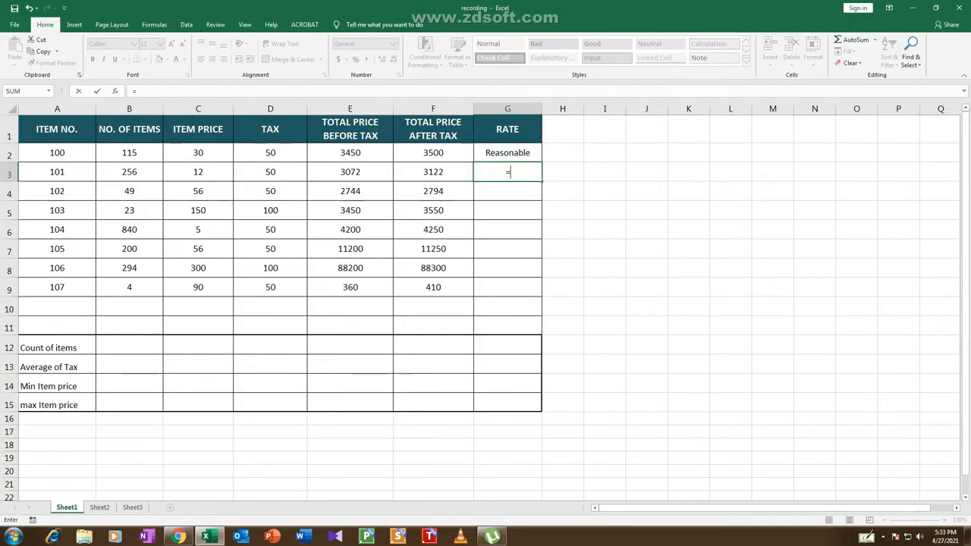
{"action": "type", "text": "if"}
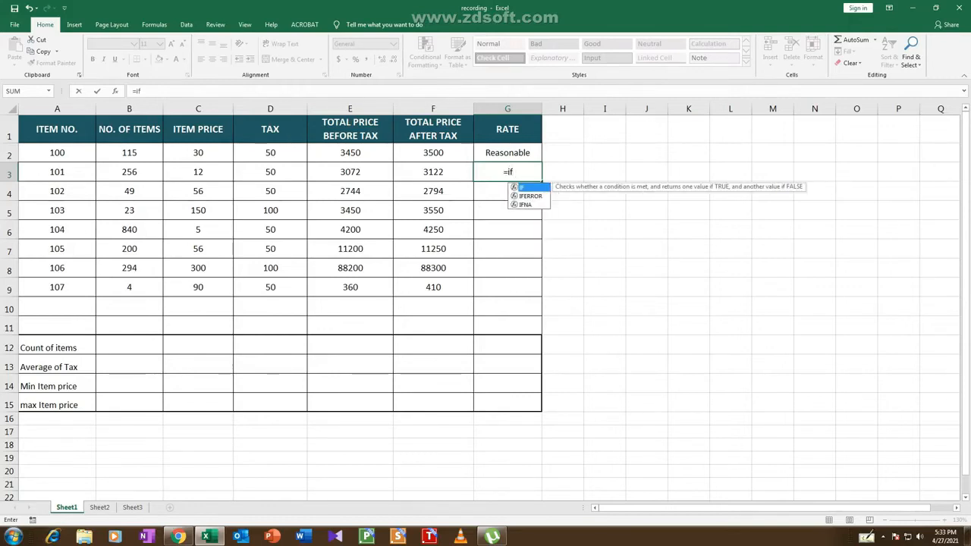
{"action": "type", "text": "("}
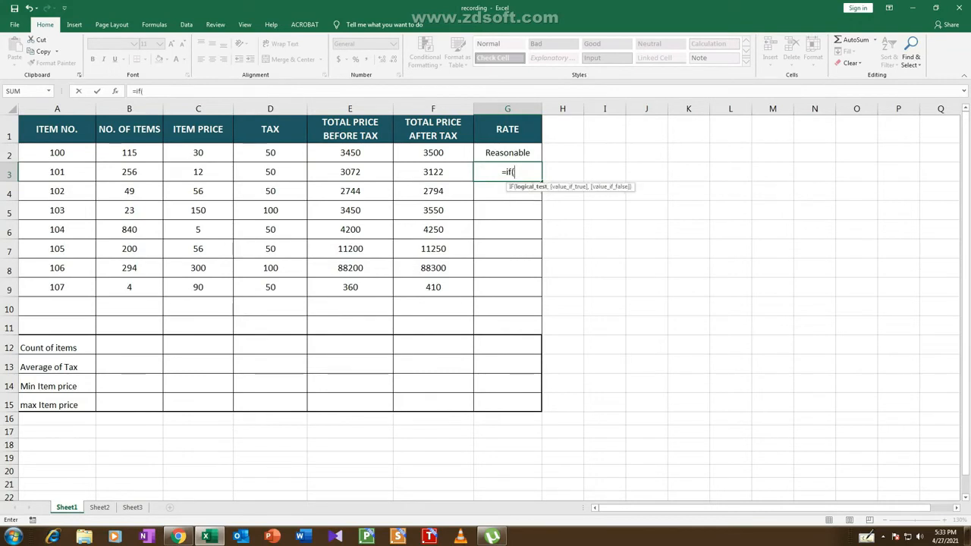
{"action": "key", "text": "Left"}
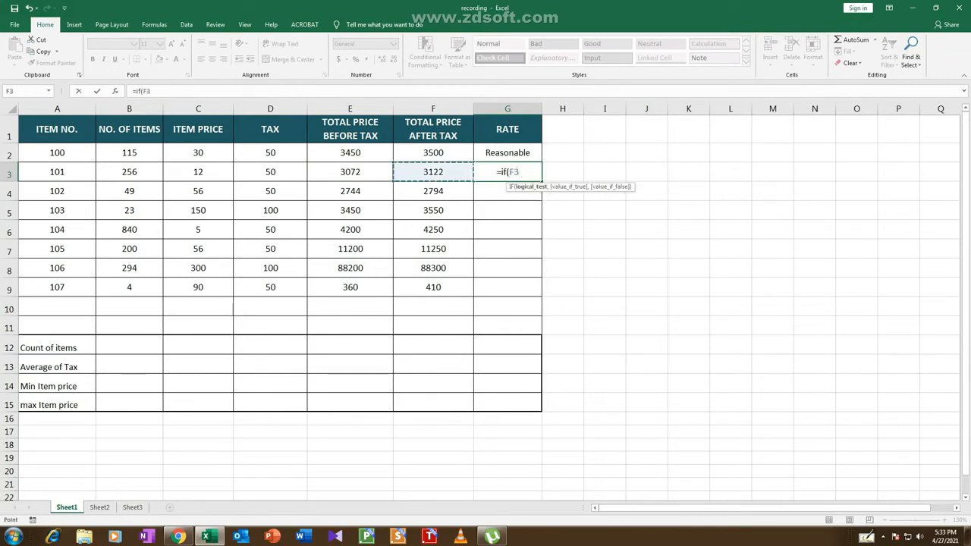
{"action": "type", "text": ">"}
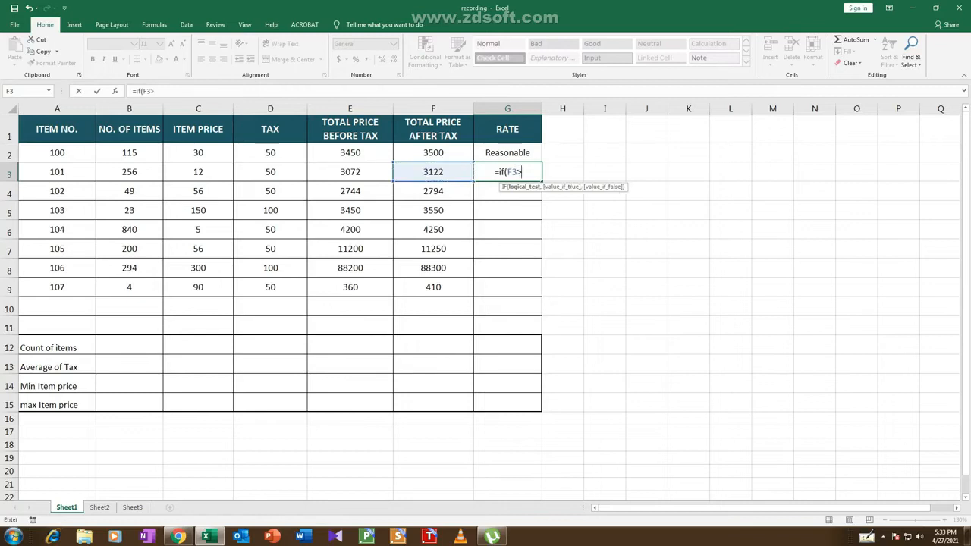
{"action": "type", "text": "3500,\""}
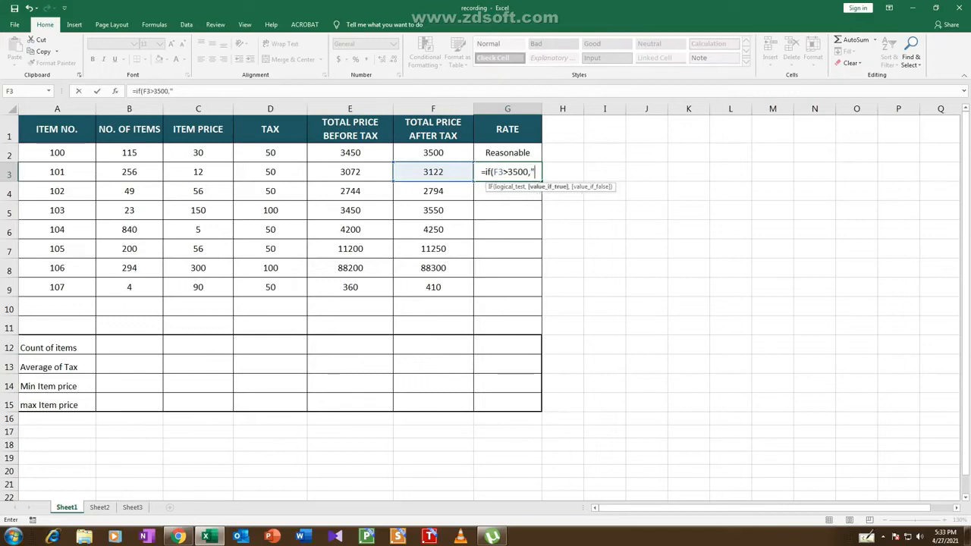
{"action": "type", "text": "High"}
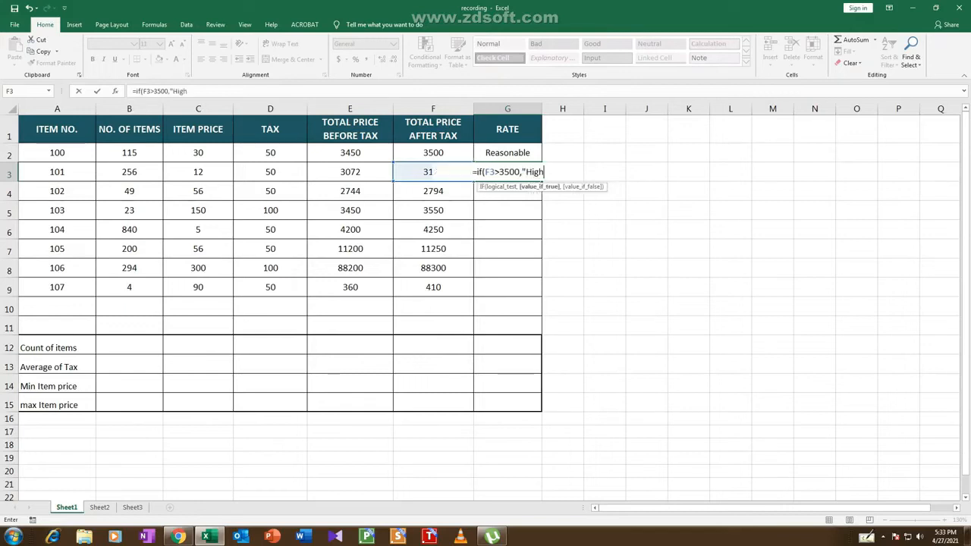
{"action": "type", "text": "\","}
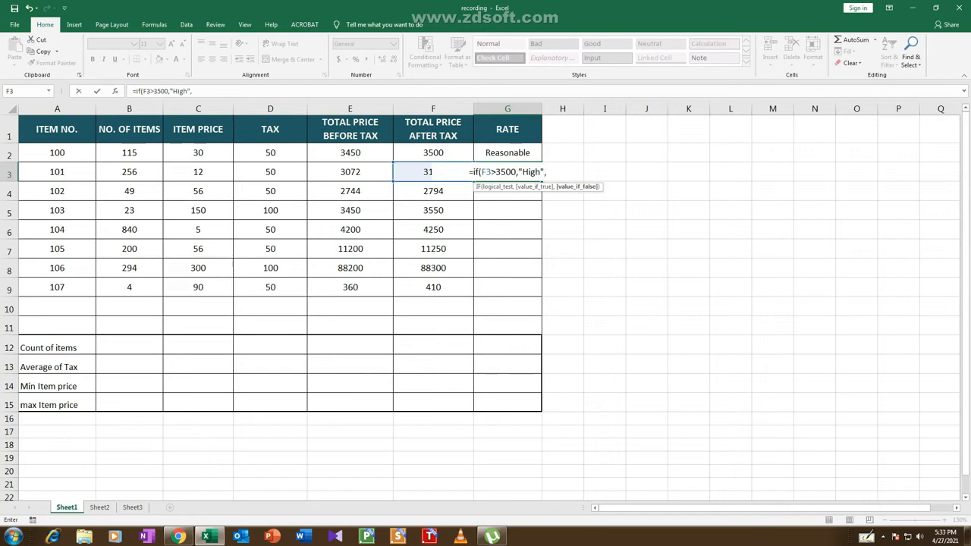
{"action": "type", "text": "\""}
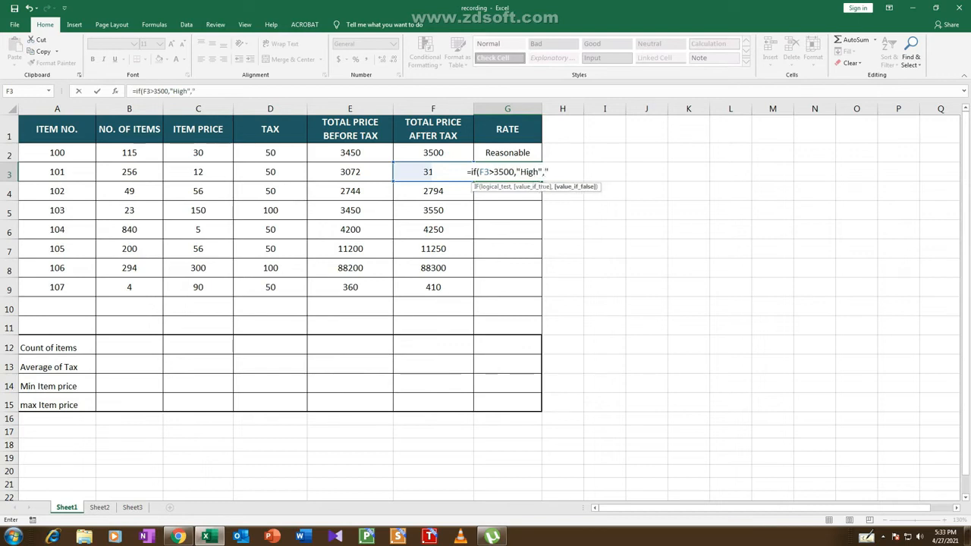
{"action": "type", "text": "Reaso"}
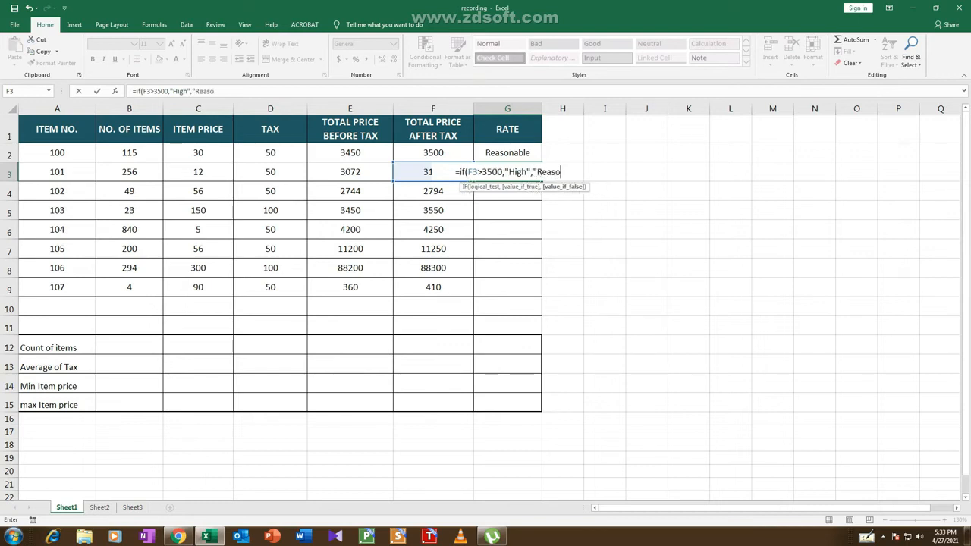
{"action": "type", "text": "nable"}
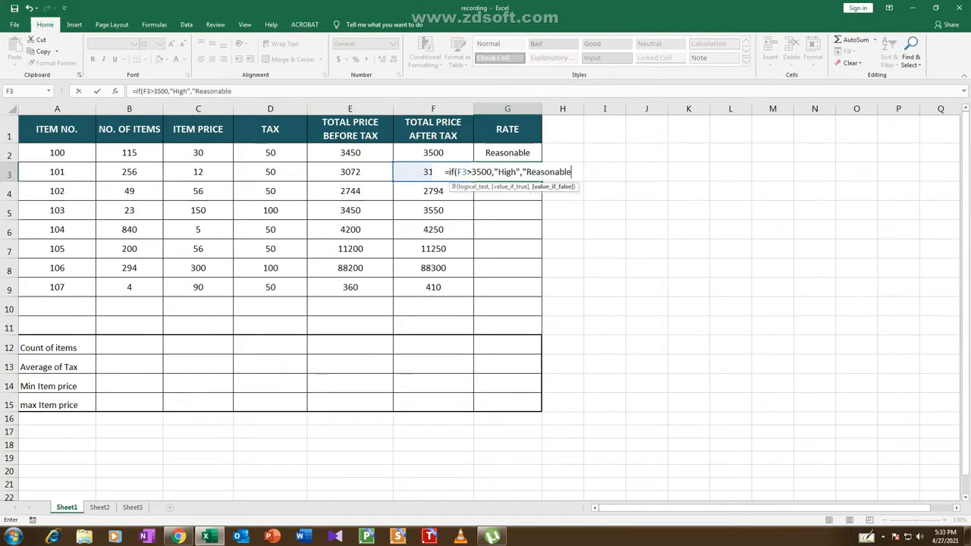
{"action": "type", "text": "\""}
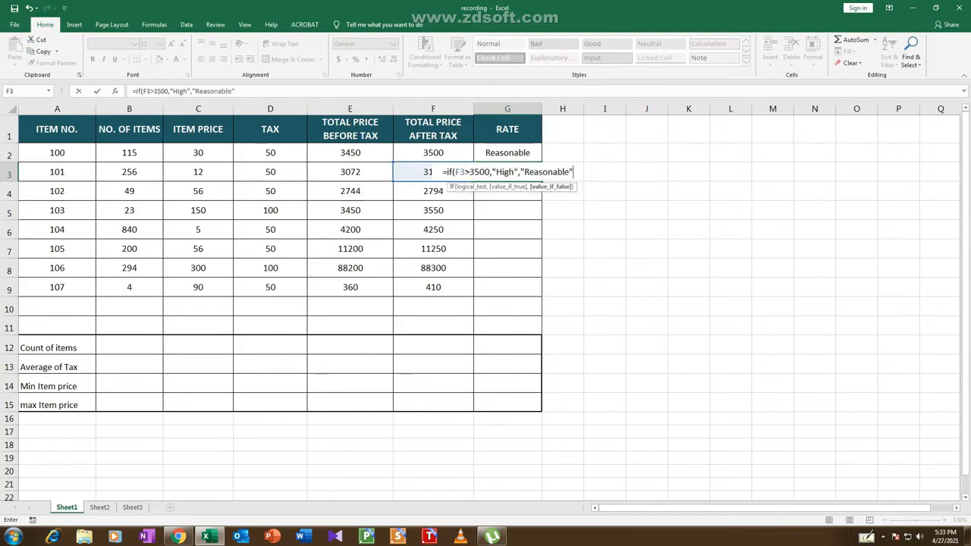
{"action": "type", "text": ")"}
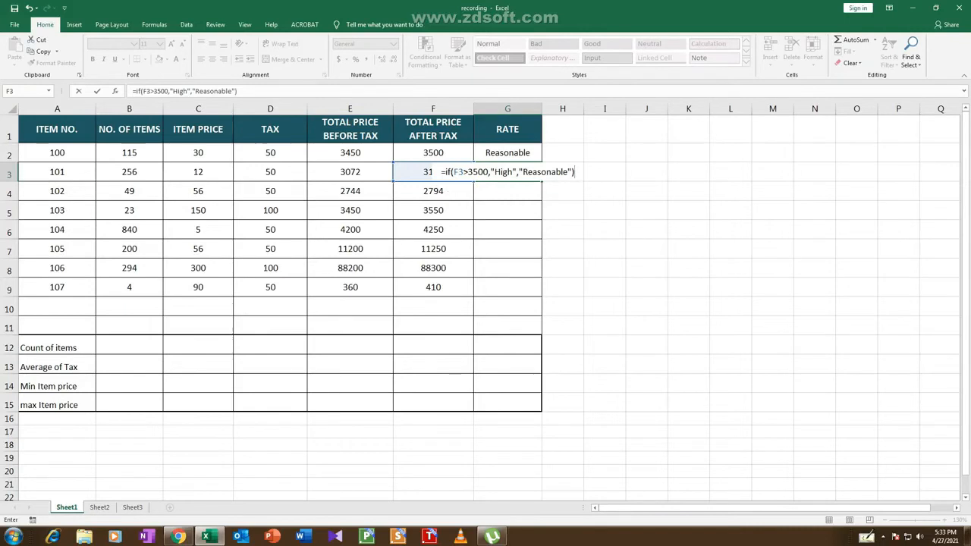
{"action": "key", "text": "Return"}
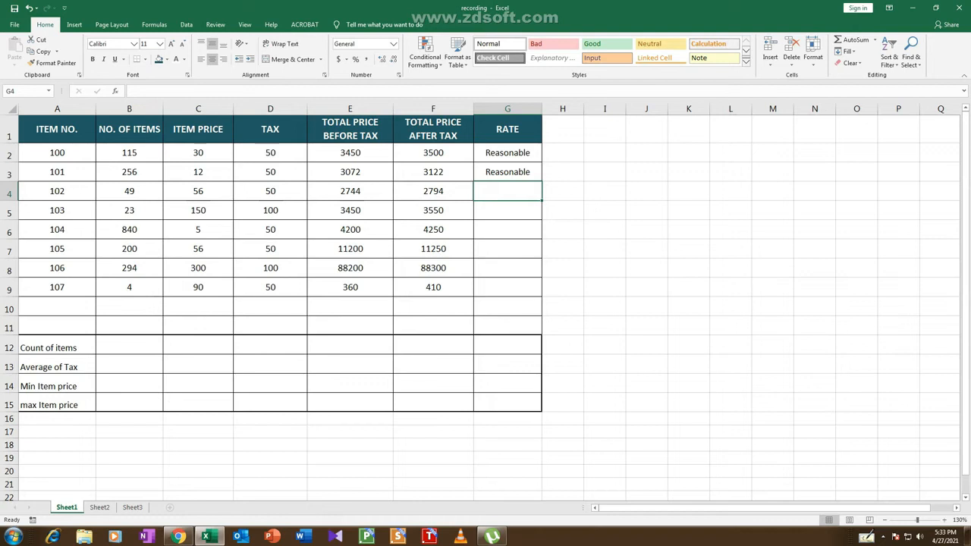
Enter =if(F4>3500,"High","Reasonable") in G4 to rate the total price after tax of item 102
{"action": "type", "text": "=if"}
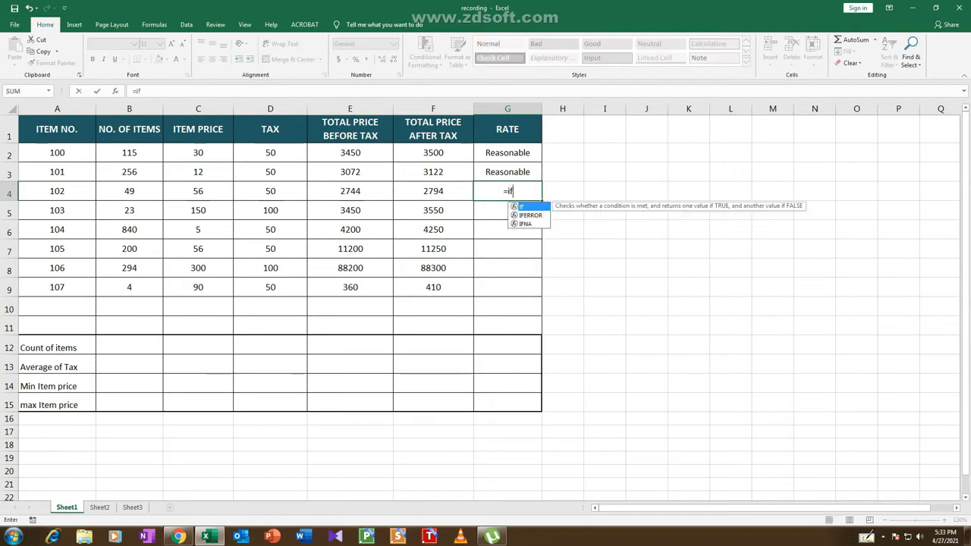
{"action": "type", "text": "("}
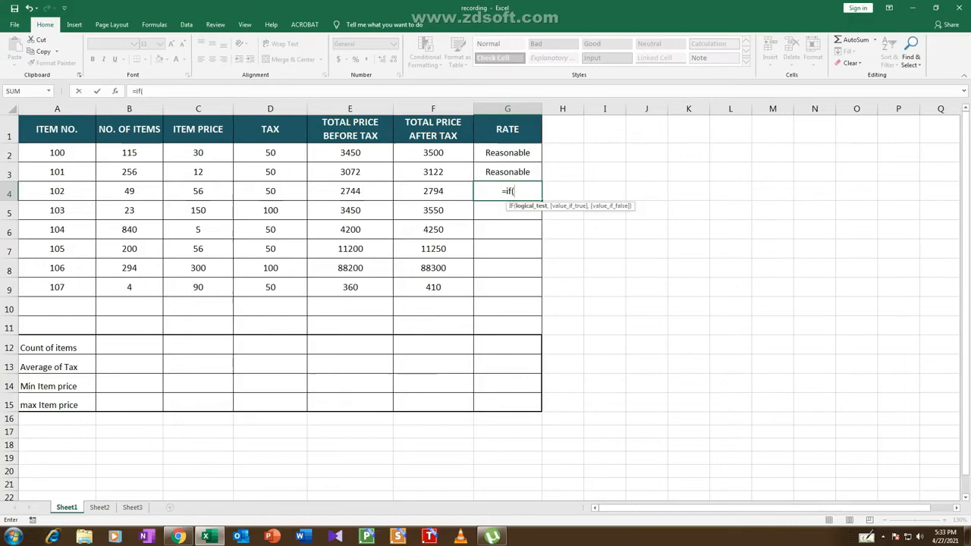
{"action": "key", "text": "Left"}
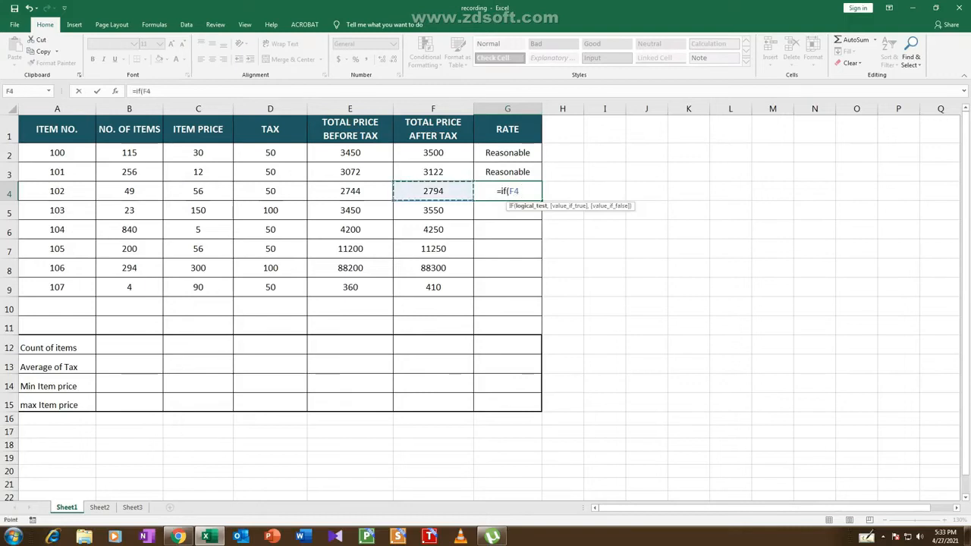
{"action": "type", "text": ">3500,\""}
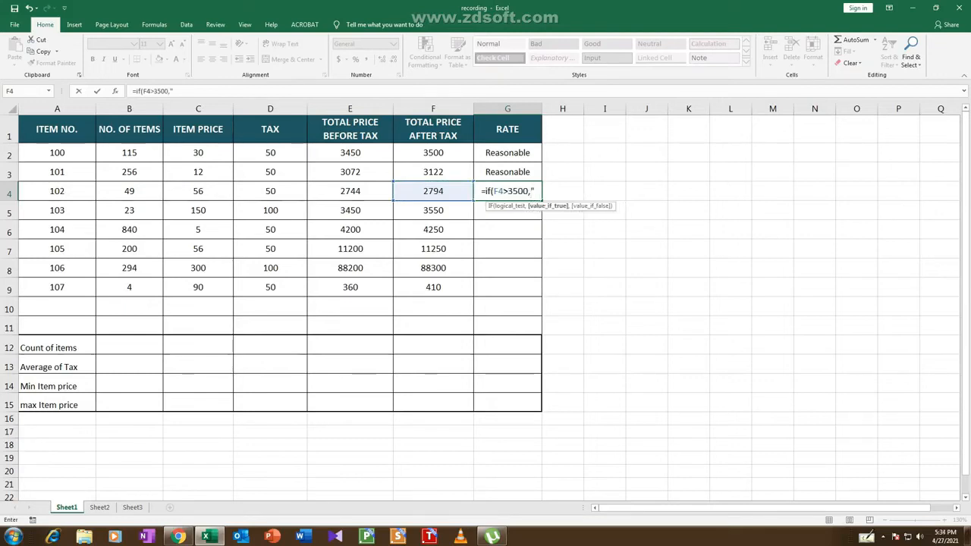
{"action": "type", "text": "Hi"}
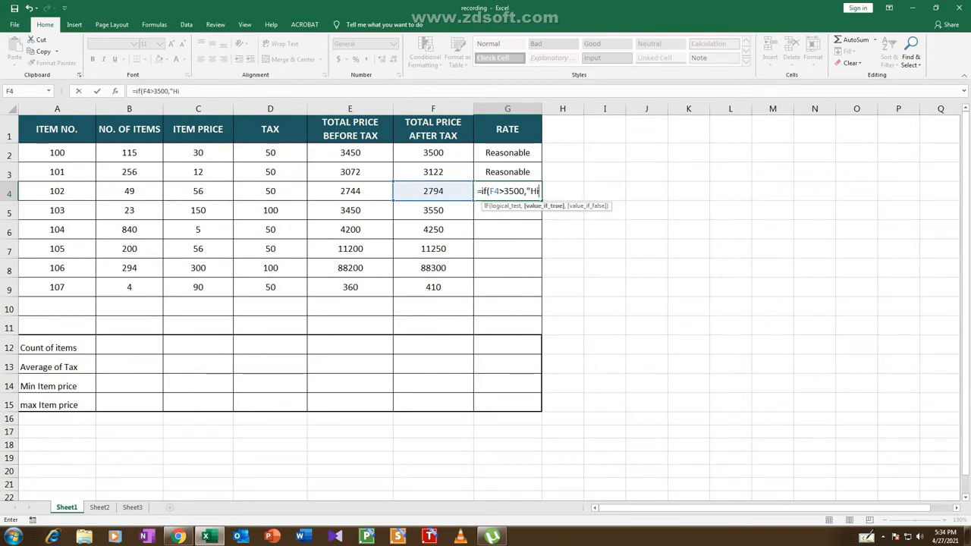
{"action": "type", "text": "gh\","}
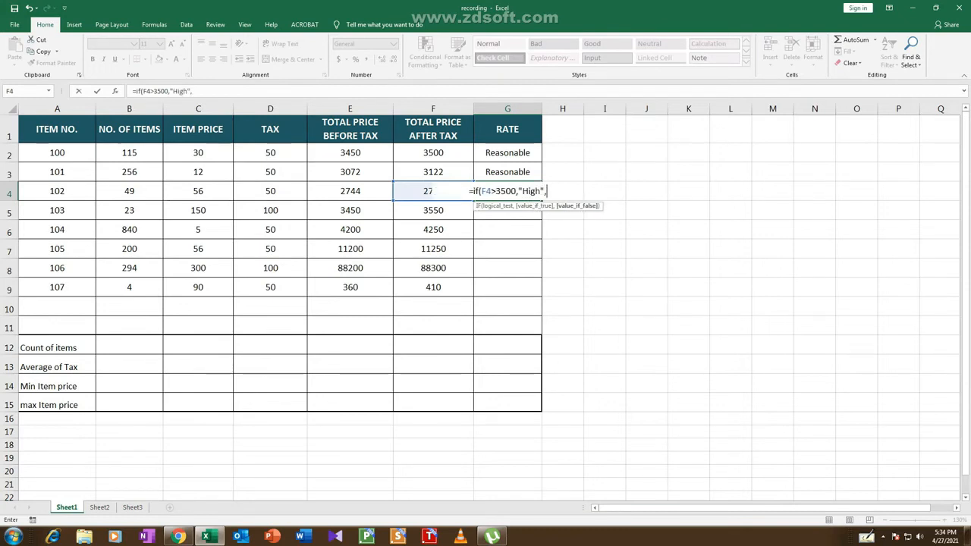
{"action": "type", "text": "\"Reasonable\")"}
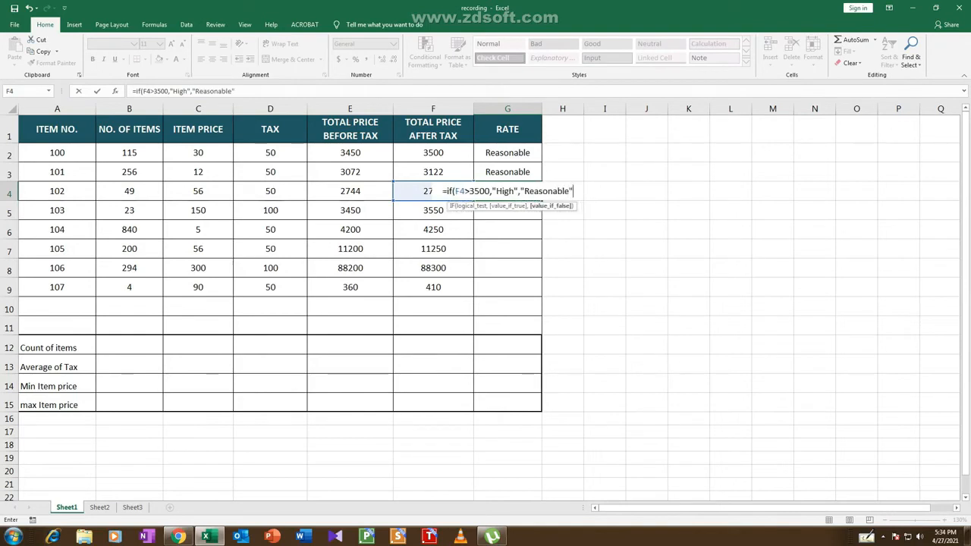
{"action": "key", "text": "Return"}
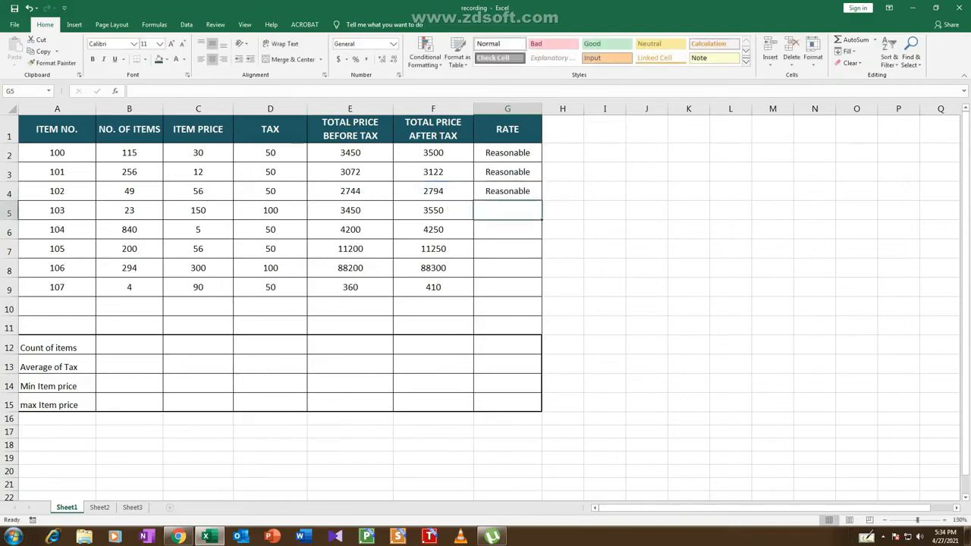
Fill the rate formulas from G2:G4 down to G9 and check the copied formulas in G5 through G9
{"action": "left_click_drag", "start_coordinate": [507, 154], "coordinate": [508, 192]}
{"action": "double_click", "coordinate": [542, 199]}
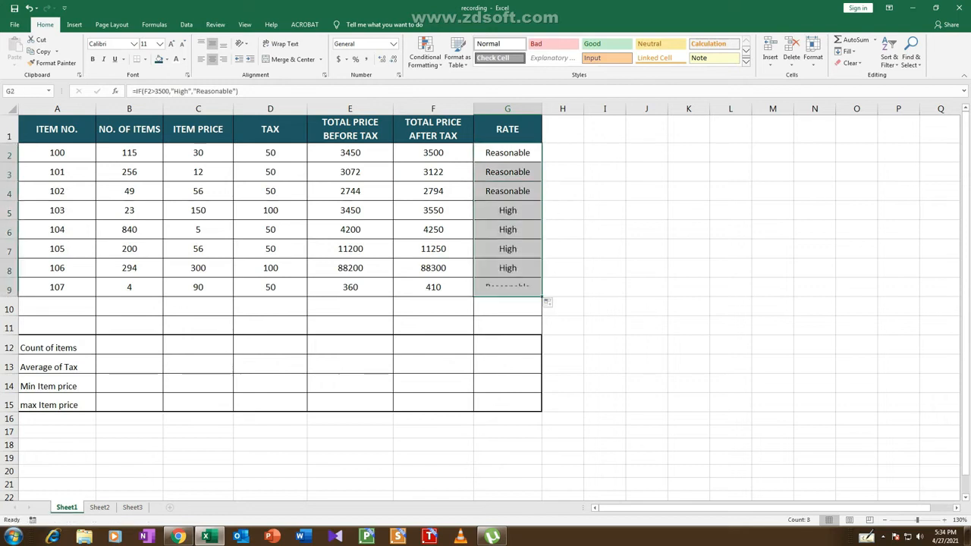
{"action": "left_click", "coordinate": [562, 248]}
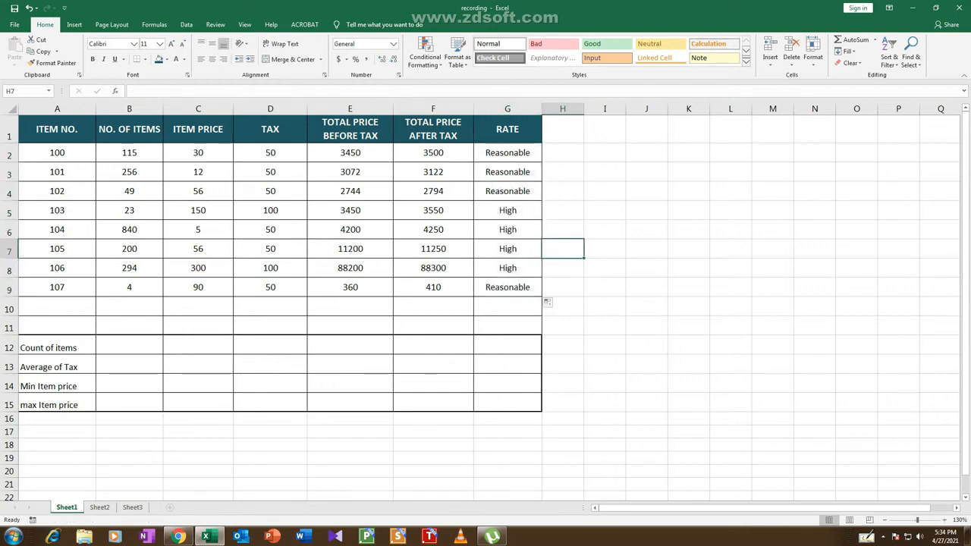
{"action": "left_click", "coordinate": [508, 210]}
{"action": "left_click", "coordinate": [508, 230]}
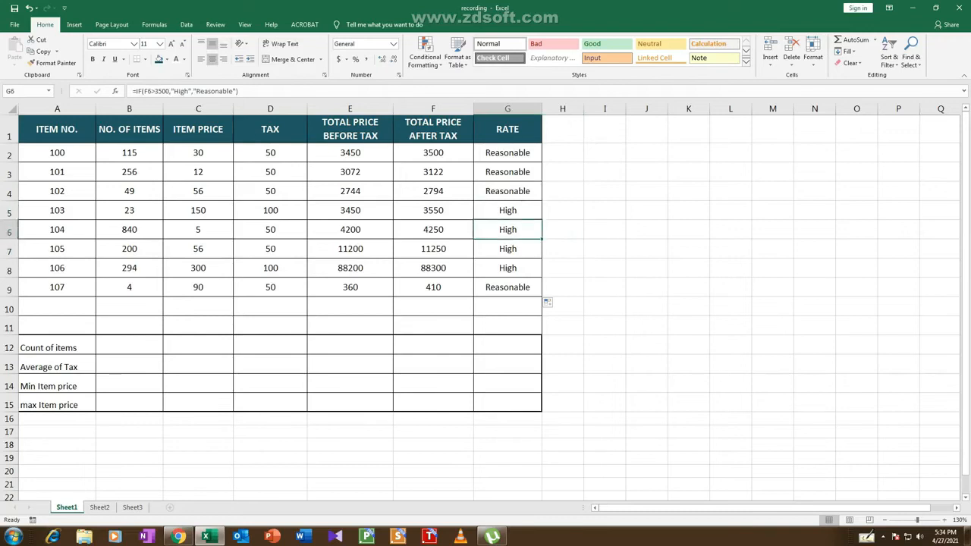
{"action": "left_click", "coordinate": [508, 249]}
{"action": "left_click", "coordinate": [507, 268]}
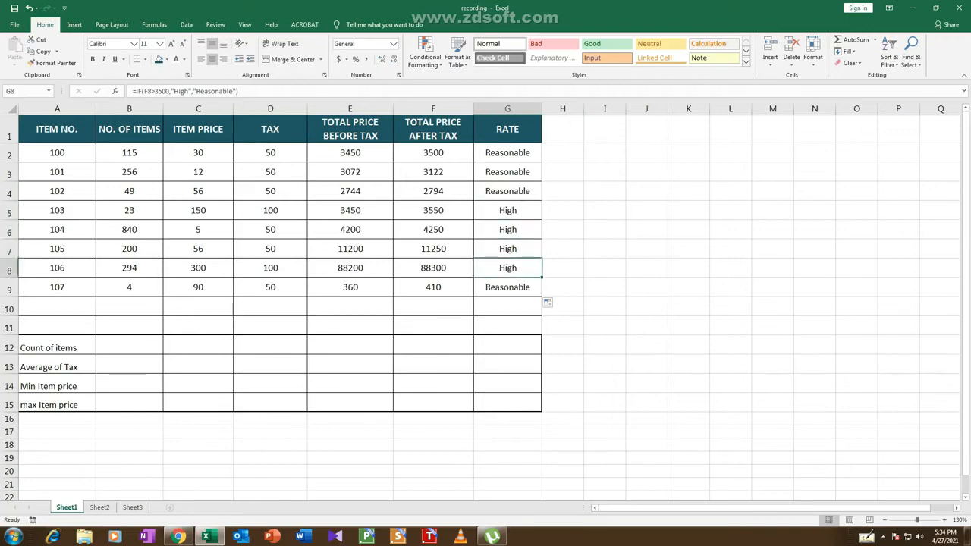
{"action": "left_click", "coordinate": [508, 287]}
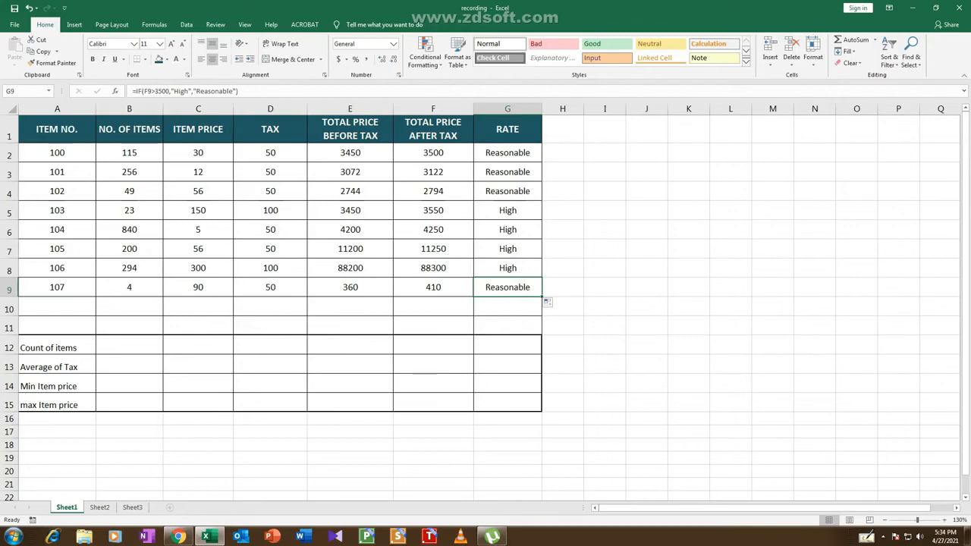
Enter =count(A2:A9) in C12 to count the items from the item number column
{"action": "left_click", "coordinate": [198, 345]}
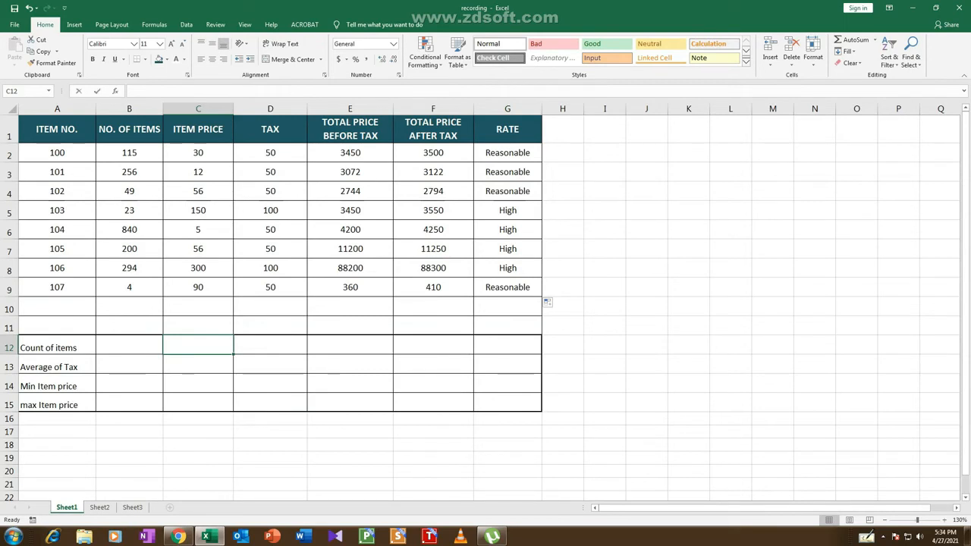
{"action": "type", "text": "=count"}
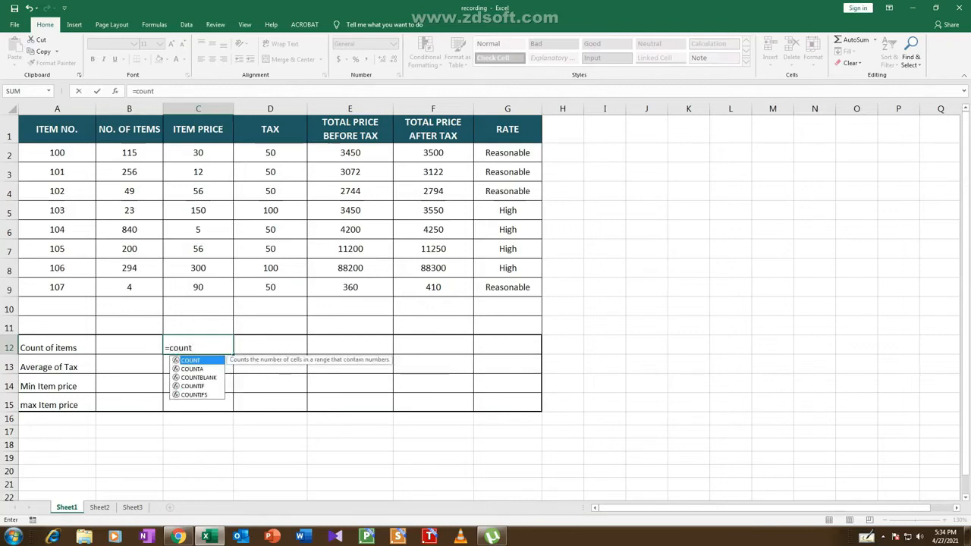
{"action": "type", "text": "("}
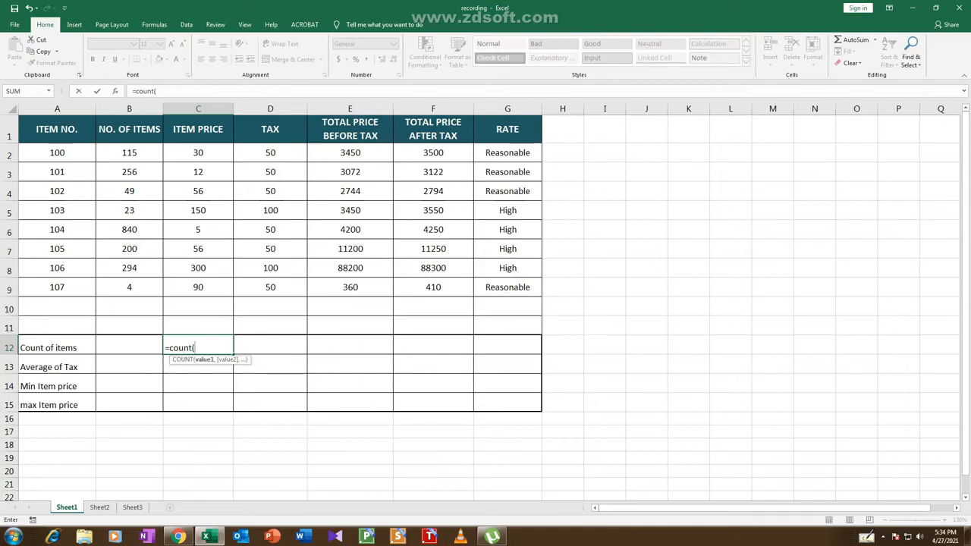
{"action": "left_click_drag", "start_coordinate": [57, 152], "coordinate": [83, 292]}
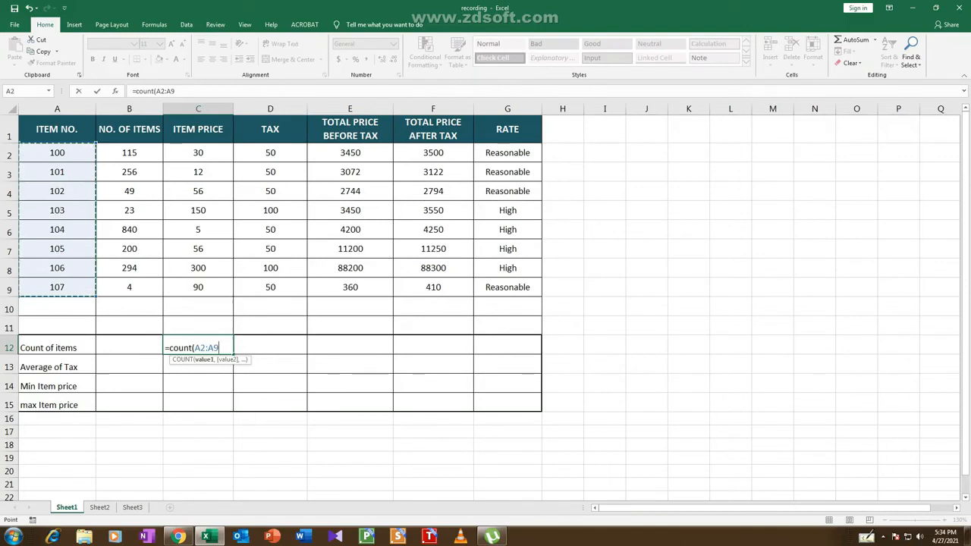
{"action": "type", "text": ")"}
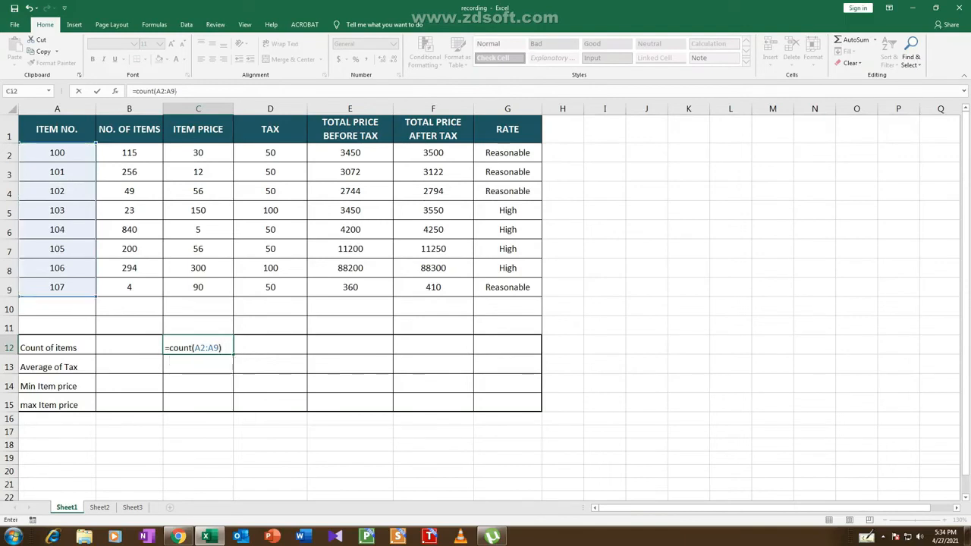
{"action": "key", "text": "Return"}
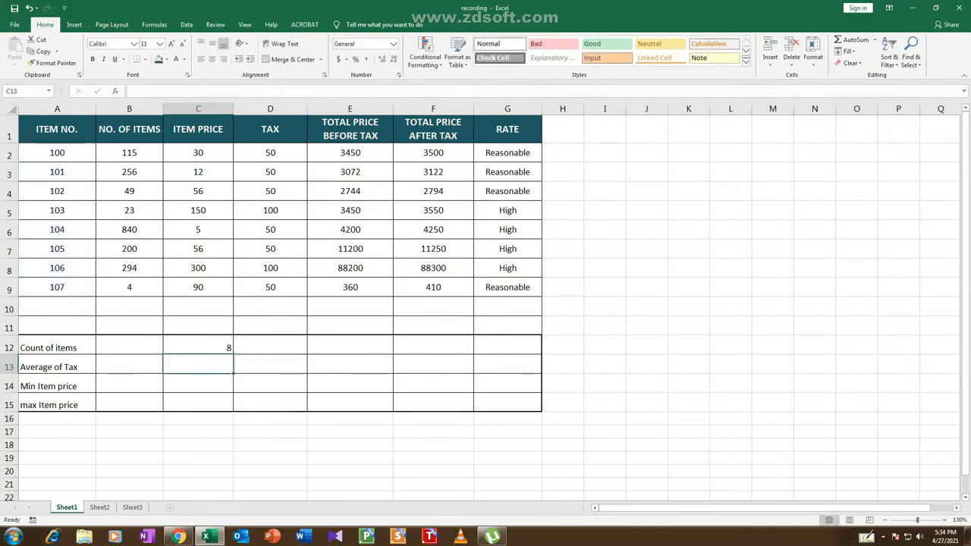
Enter =average(D2:D9) in D13 to calculate the average tax
{"action": "left_click", "coordinate": [198, 347]}
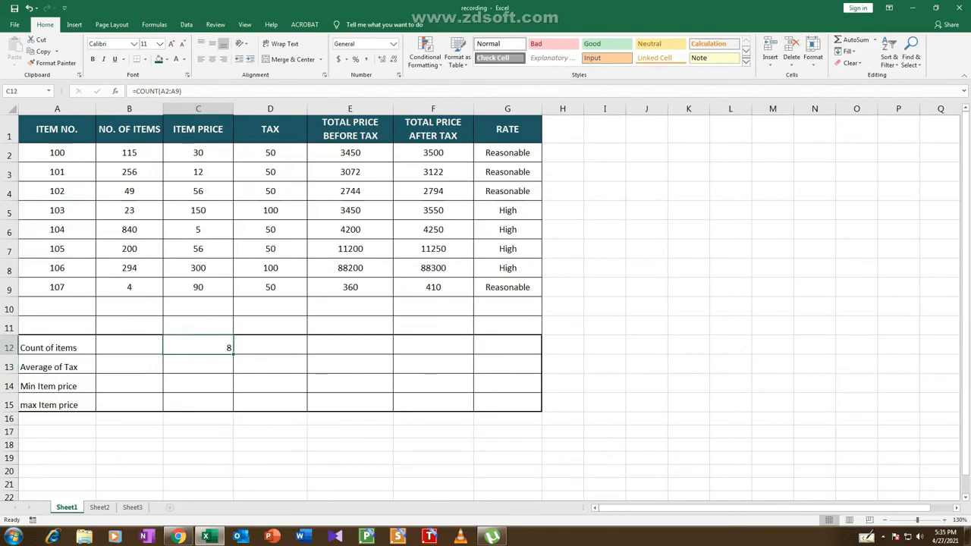
{"action": "left_click", "coordinate": [270, 364]}
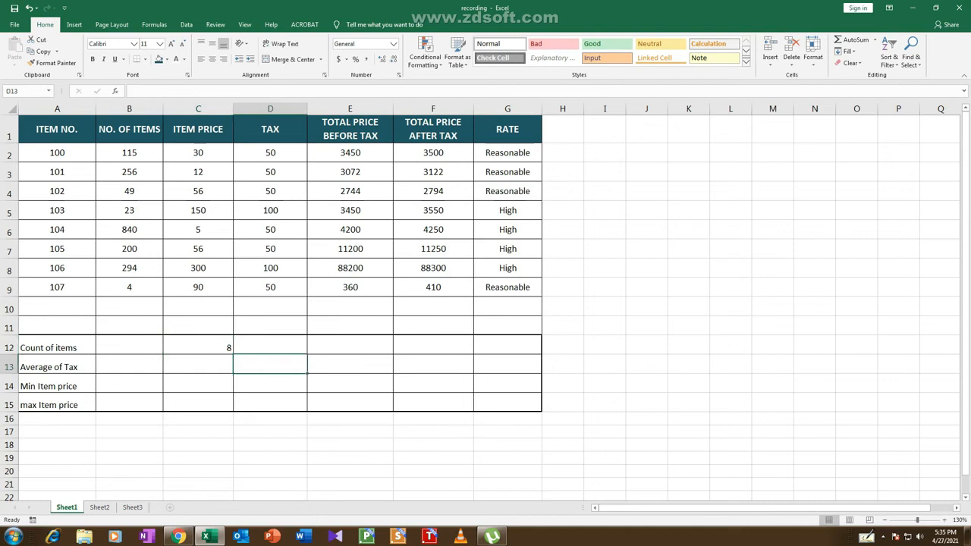
{"action": "type", "text": "="}
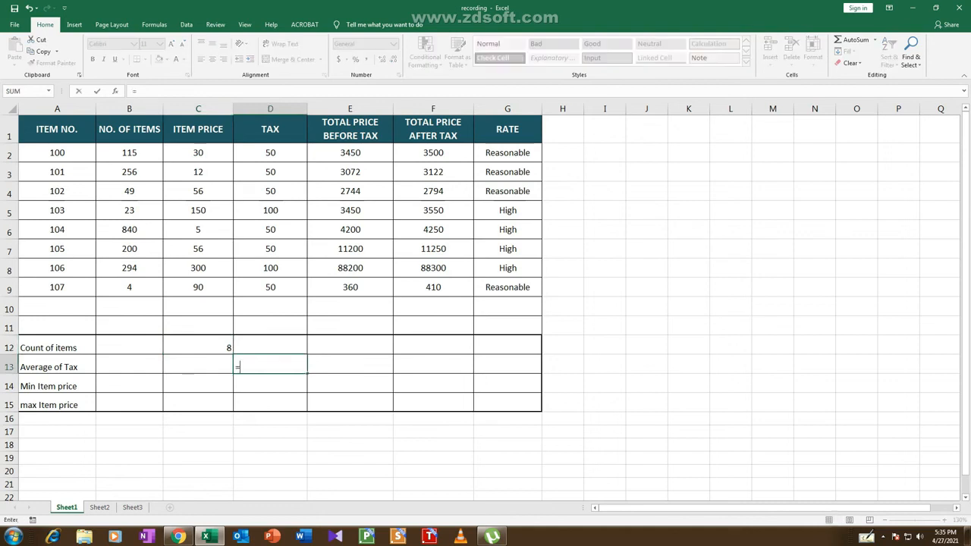
{"action": "type", "text": "a"}
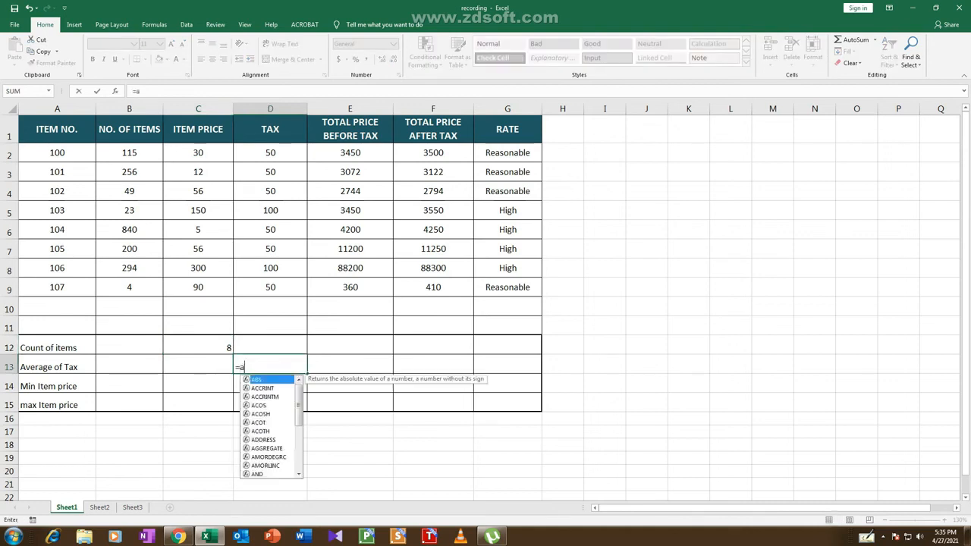
{"action": "type", "text": "ver"}
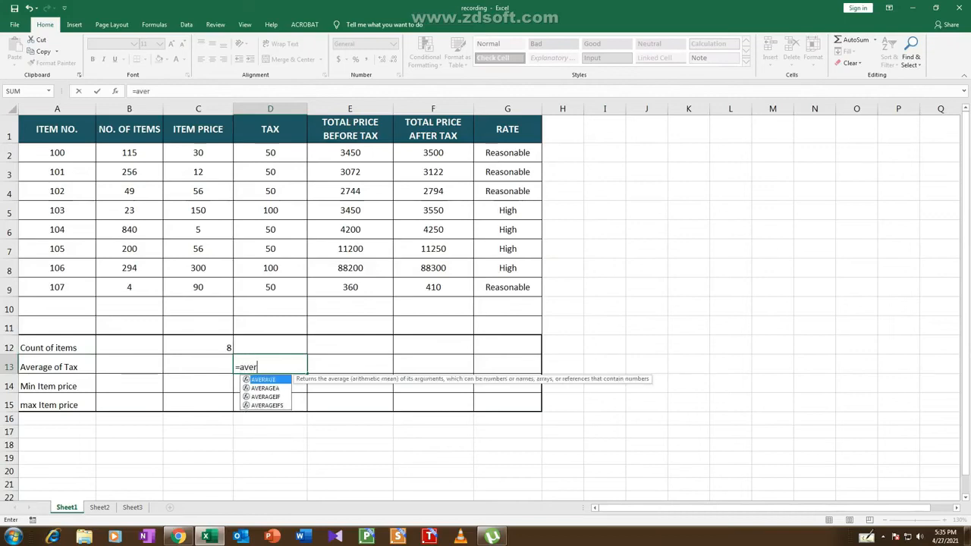
{"action": "type", "text": "age("}
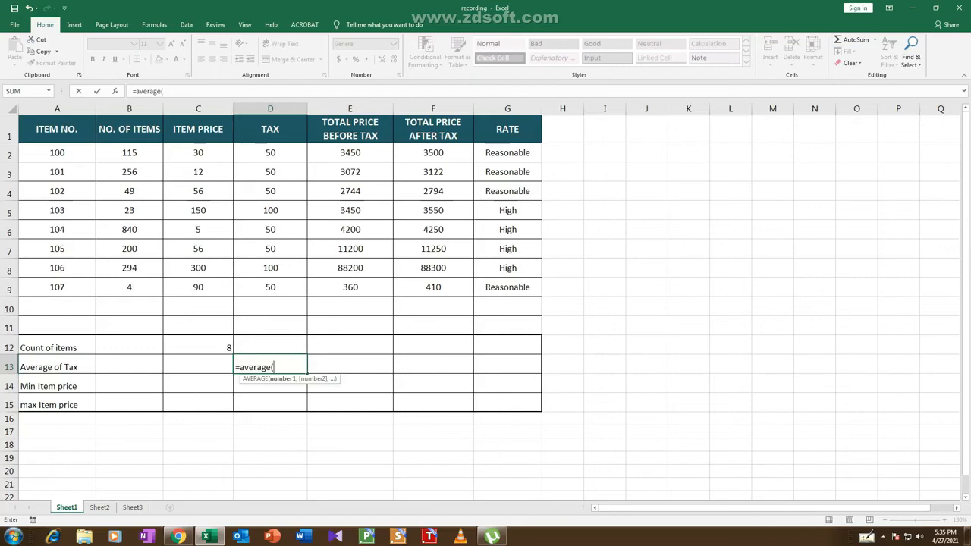
{"action": "left_click_drag", "start_coordinate": [270, 153], "coordinate": [273, 288]}
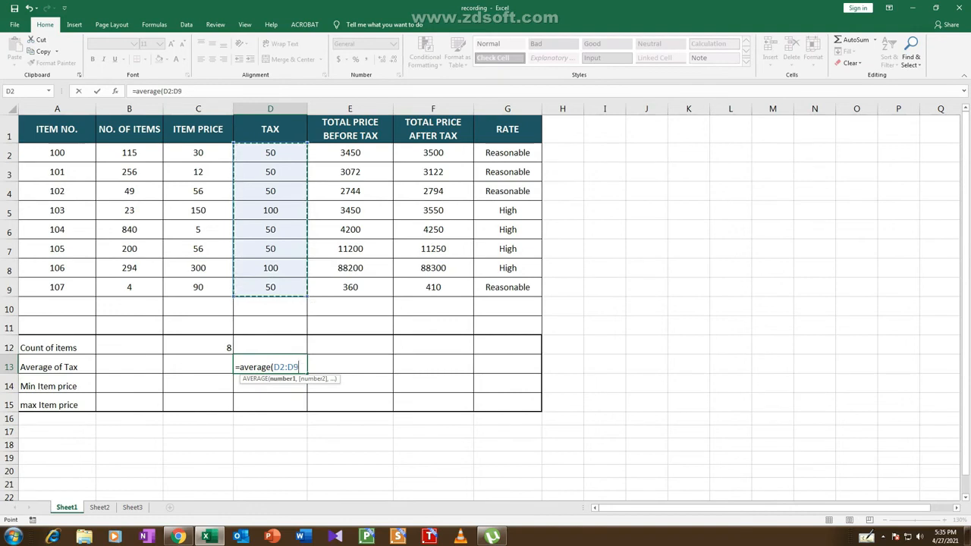
{"action": "type", "text": ")"}
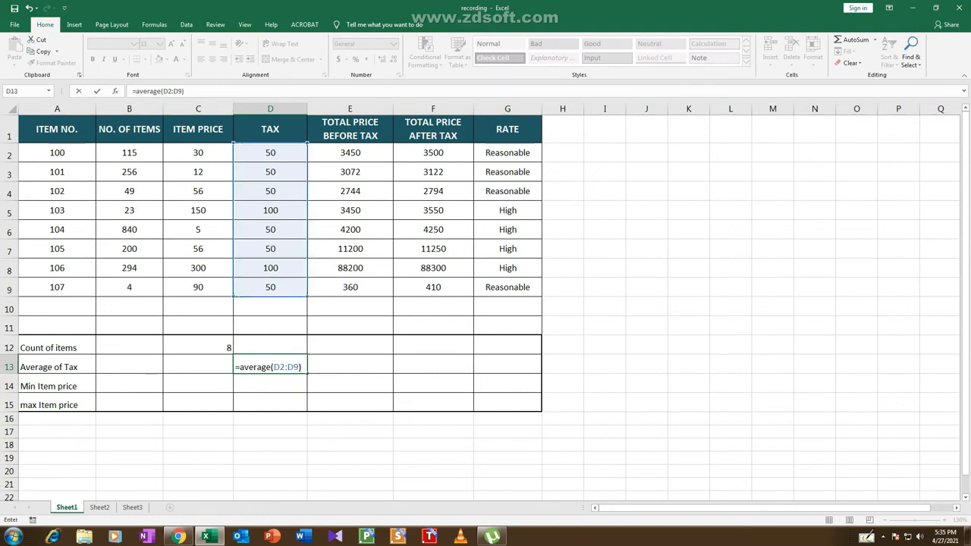
{"action": "key", "text": "Return"}
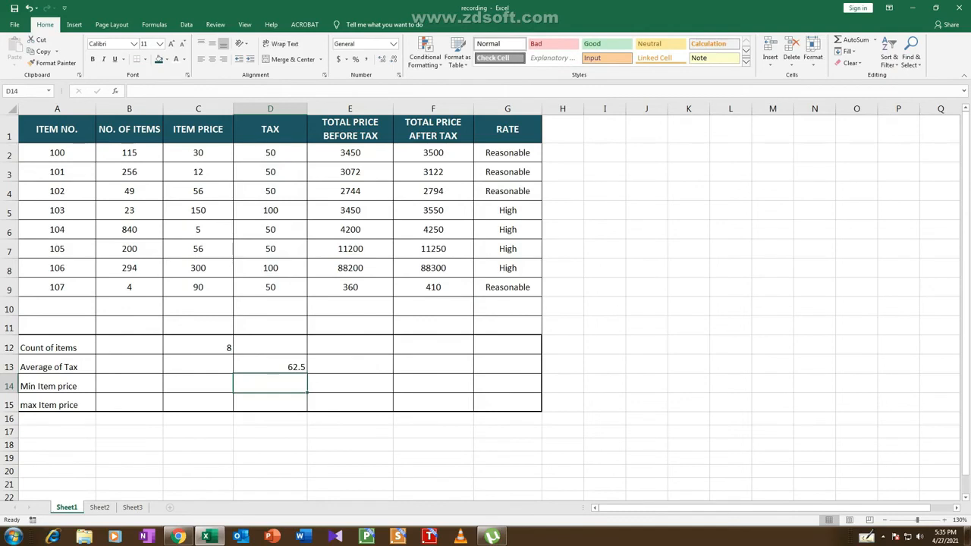
Enter =min(C2:C9) in C14 to find the minimum item price
{"action": "left_click", "coordinate": [198, 383]}
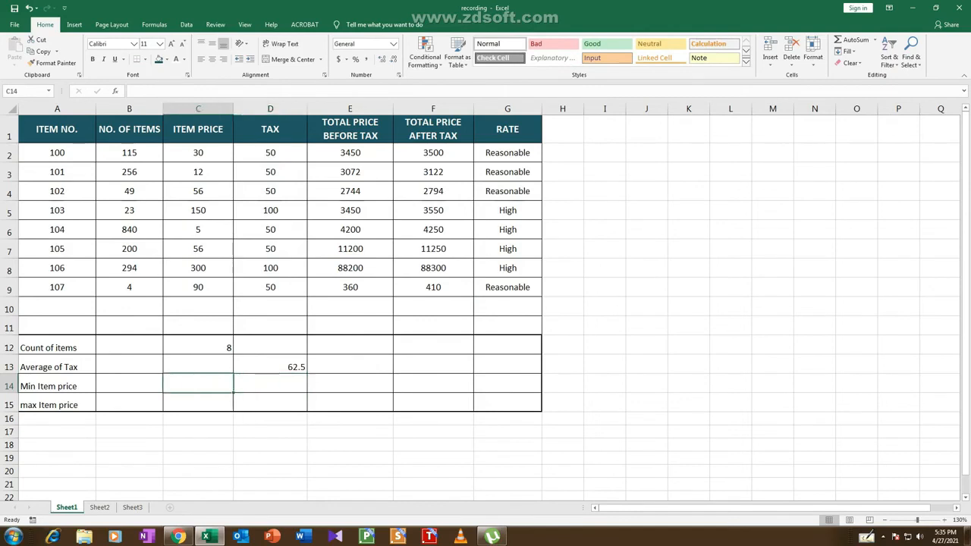
{"action": "type", "text": "=i"}
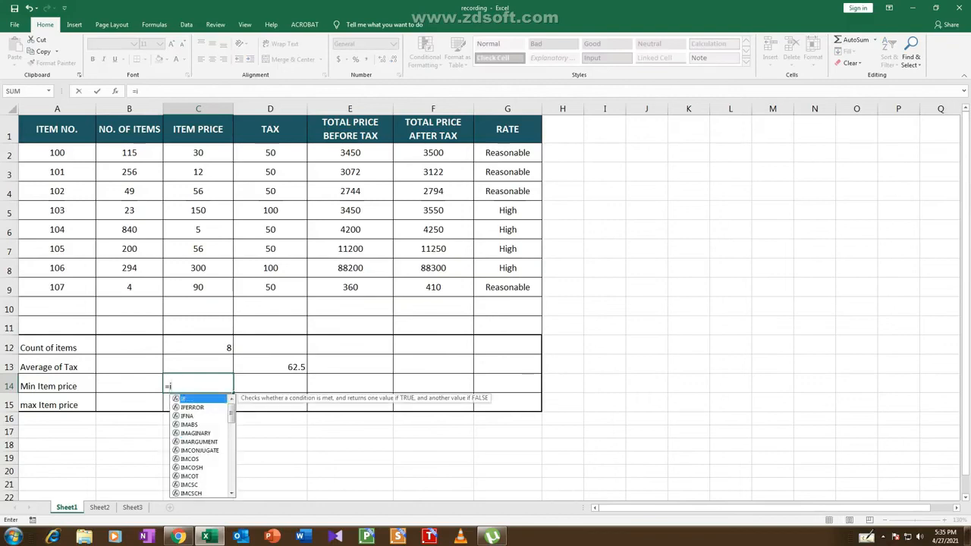
{"action": "key", "text": "BackSpace"}
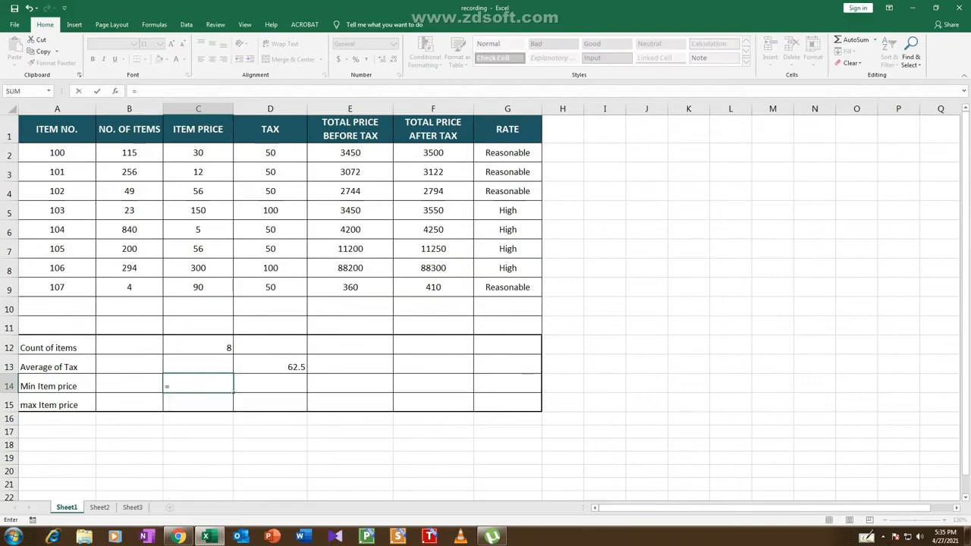
{"action": "type", "text": "min"}
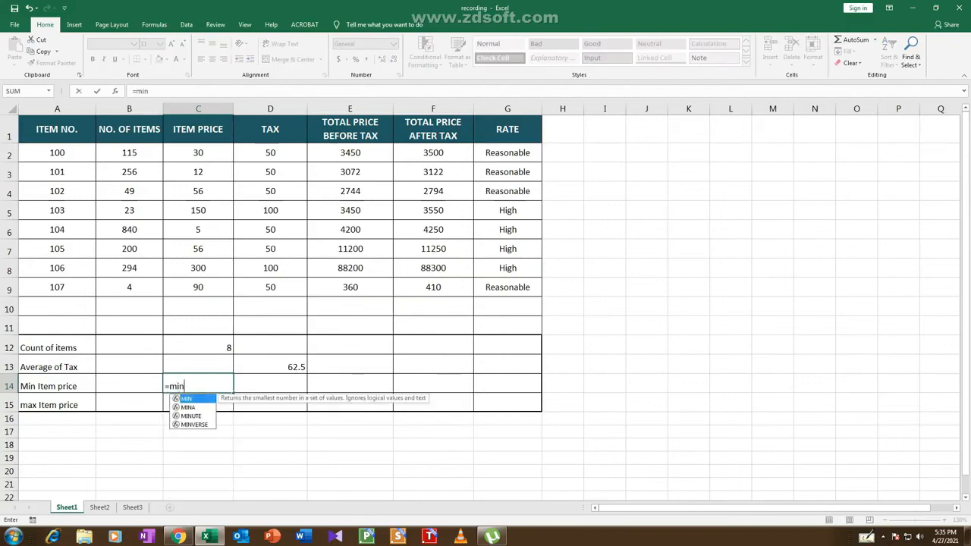
{"action": "type", "text": "("}
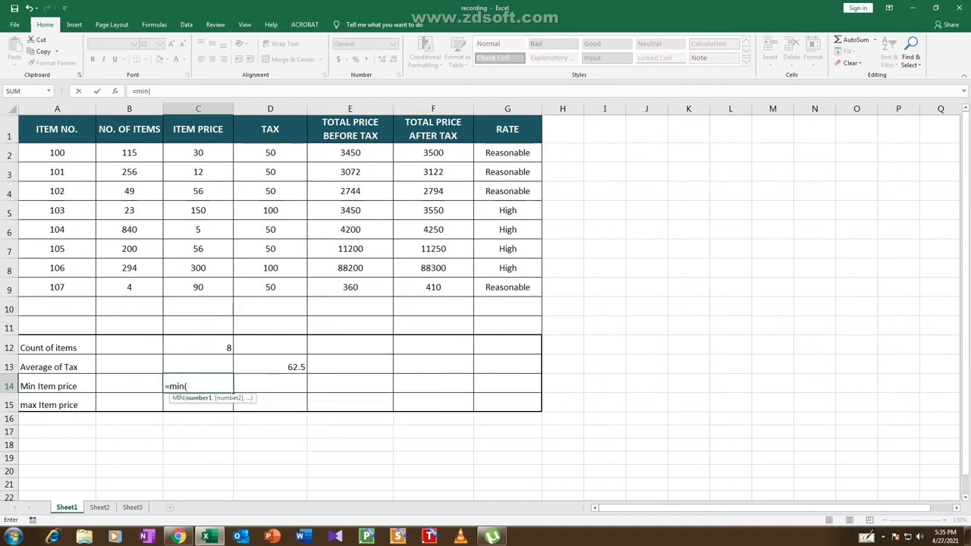
{"action": "left_click_drag", "start_coordinate": [198, 152], "coordinate": [220, 292]}
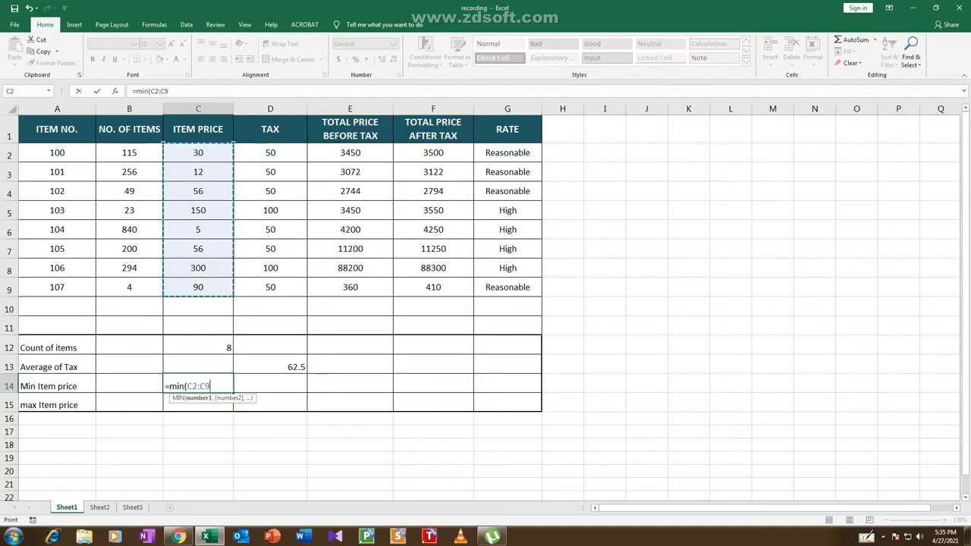
{"action": "type", "text": ")"}
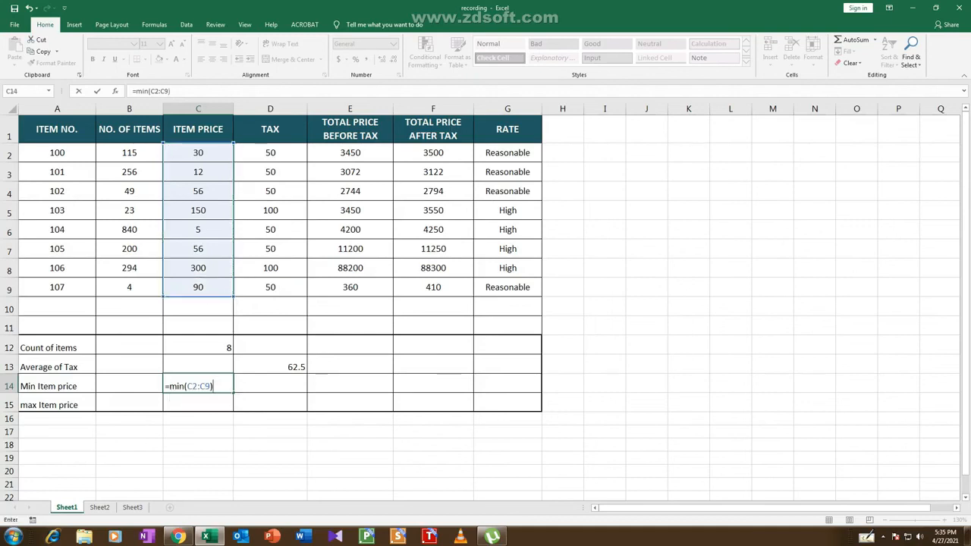
{"action": "key", "text": "Return"}
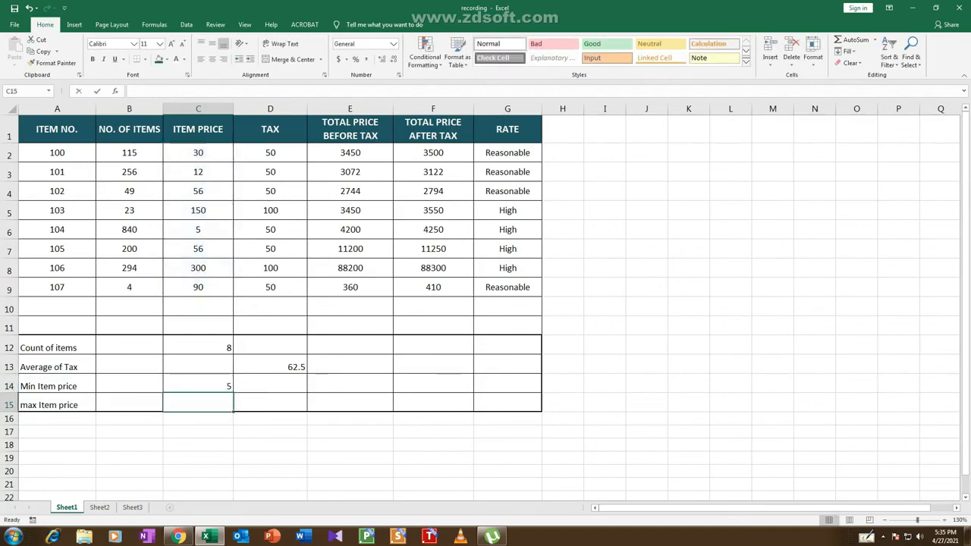
Enter =max(C2:C9) in C15 to find the maximum item price, and check the max, min and count formulas in C15, C14 and C12
{"action": "type", "text": "=max"}
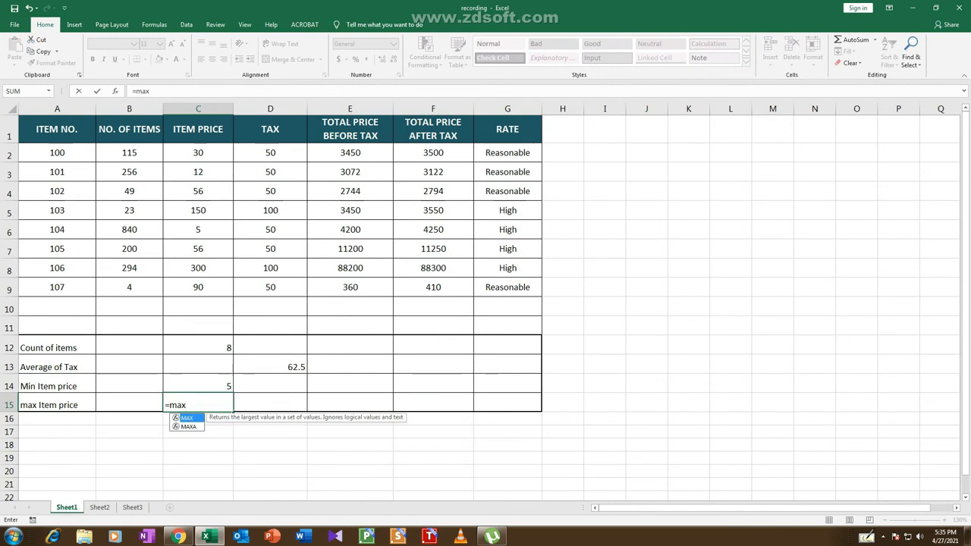
{"action": "type", "text": "("}
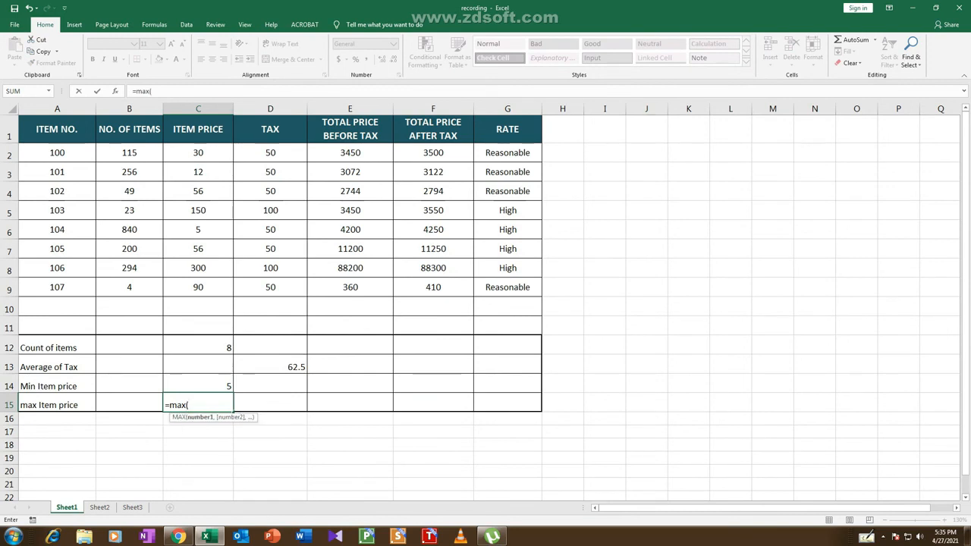
{"action": "left_click", "coordinate": [198, 152]}
{"action": "left_click_drag", "start_coordinate": [220, 273], "coordinate": [220, 291]}
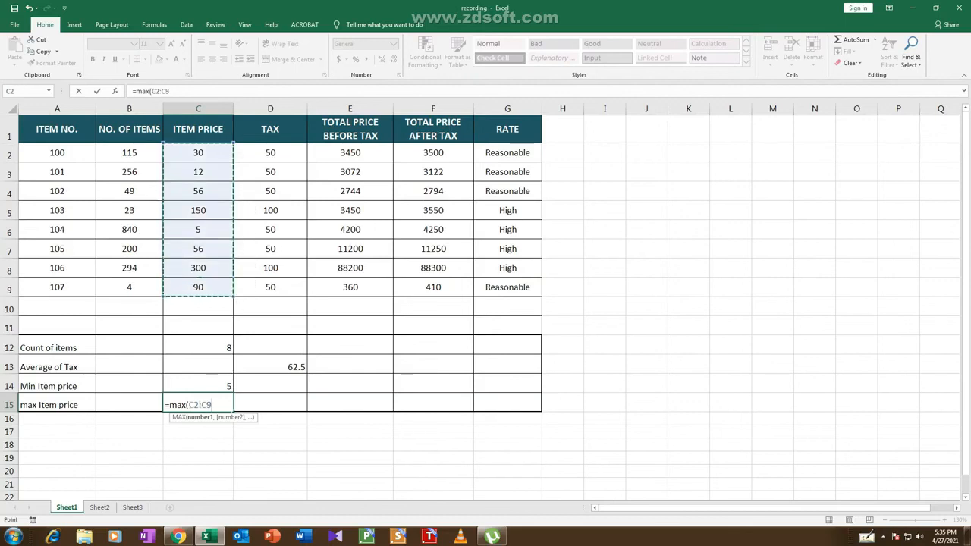
{"action": "type", "text": ")"}
{"action": "key", "text": "Return"}
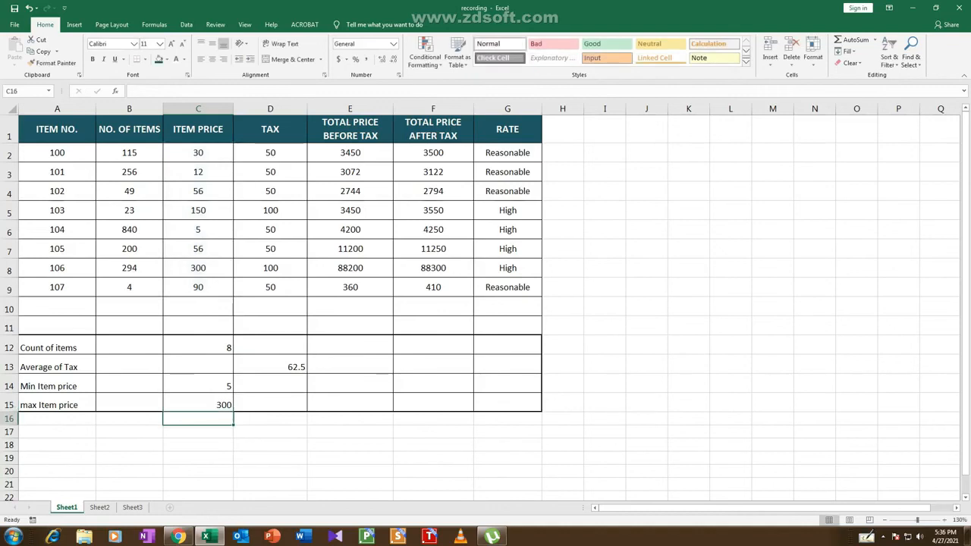
{"action": "left_click", "coordinate": [198, 404]}
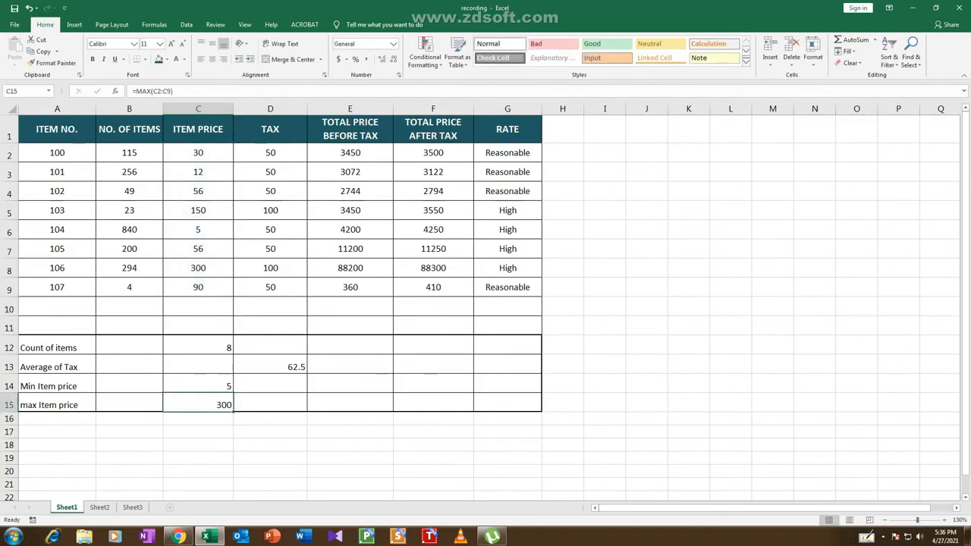
{"action": "left_click", "coordinate": [198, 385]}
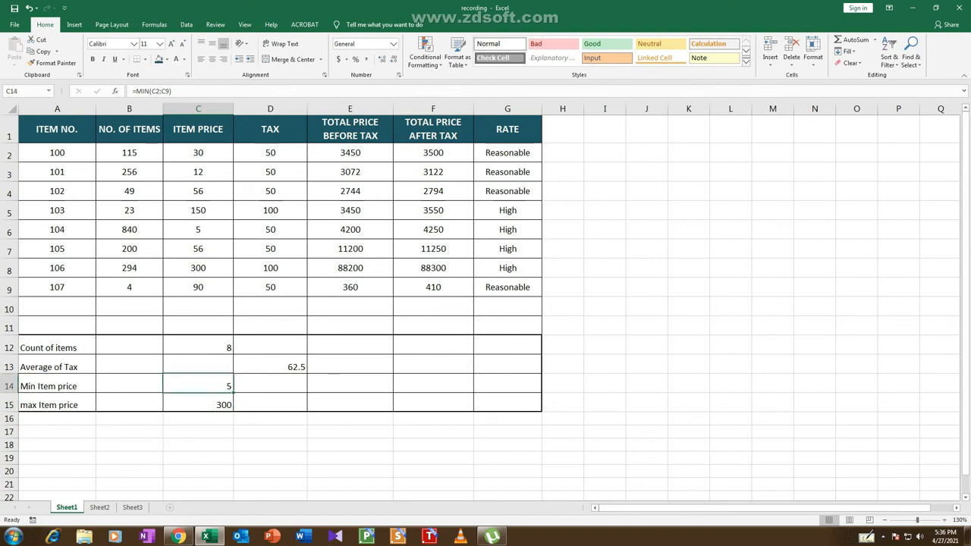
{"action": "left_click", "coordinate": [197, 348]}
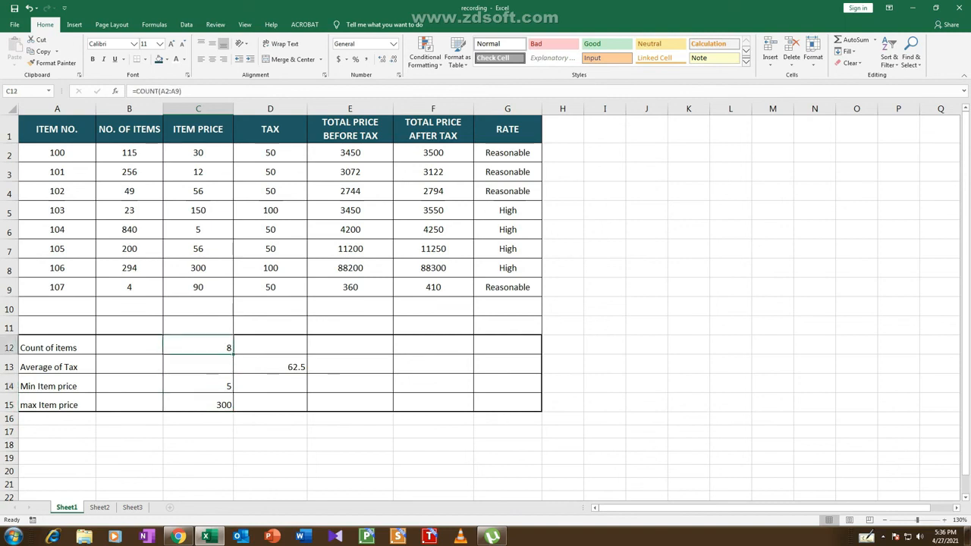
{"action": "left_click", "coordinate": [270, 385]}
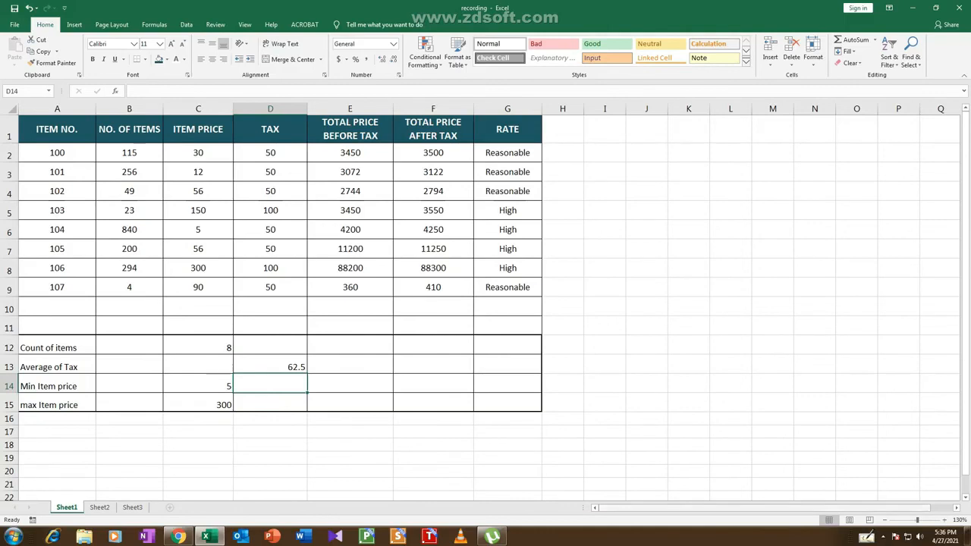
{"action": "left_click", "coordinate": [883, 537]}
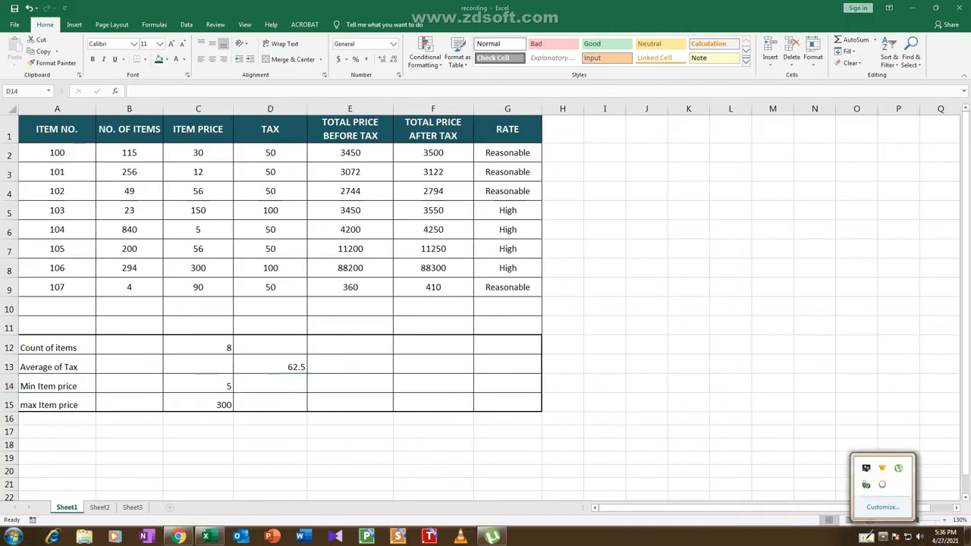
{"action": "left_click", "coordinate": [882, 485]}
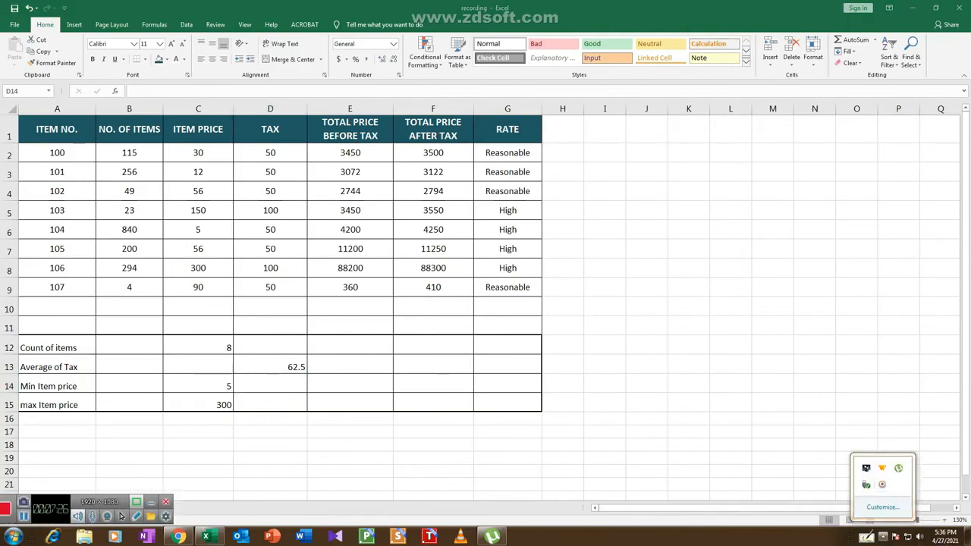